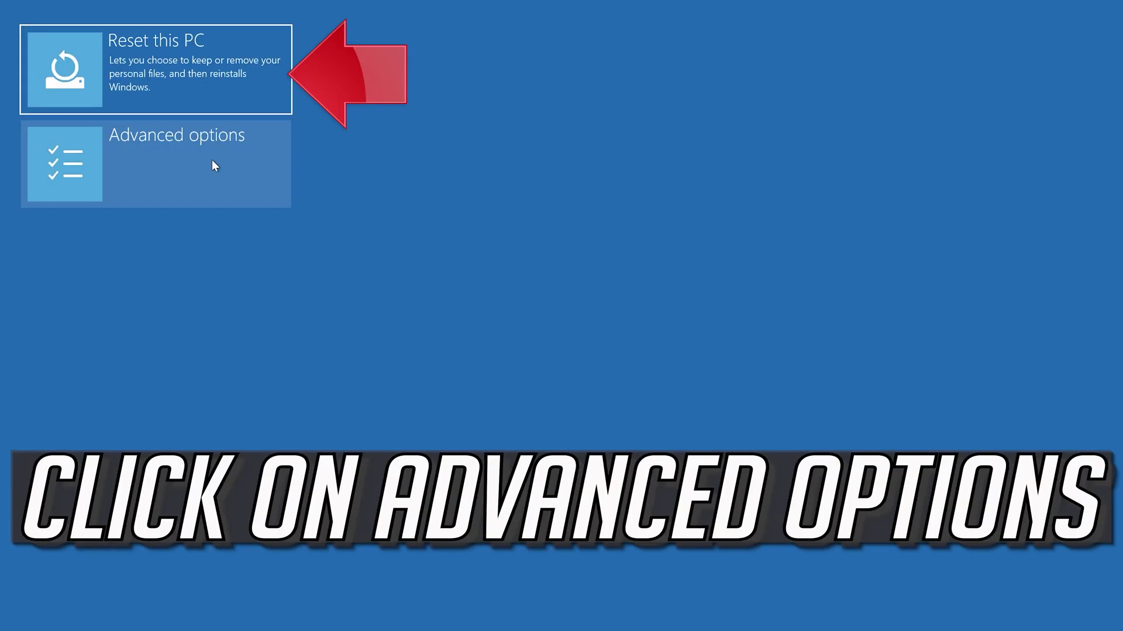
# - Go from the Troubleshoot screen into the Advanced options menu
pyautogui.click(149, 161)
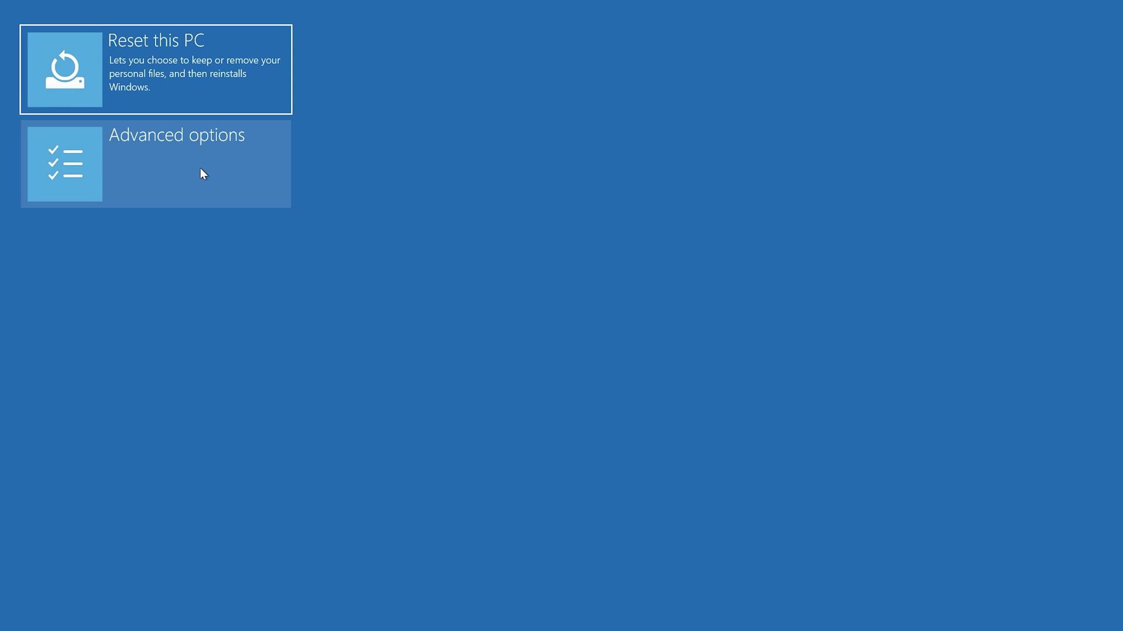
pyautogui.click(200, 167)
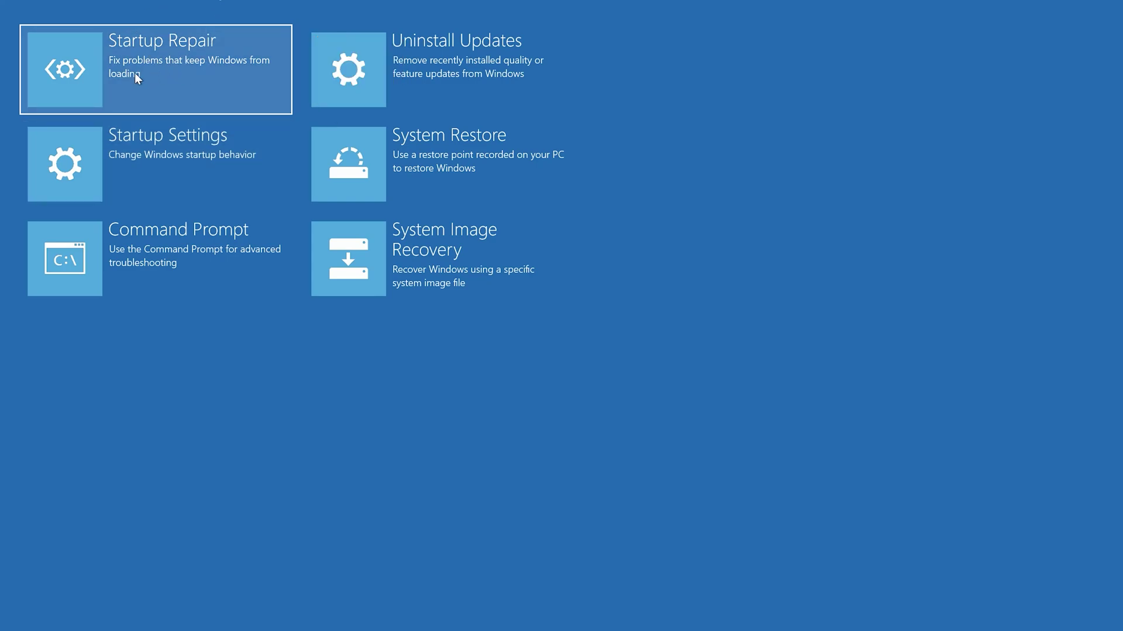
# - Run Startup Repair with a blank account password, then return to Advanced options
pyautogui.click(193, 67)
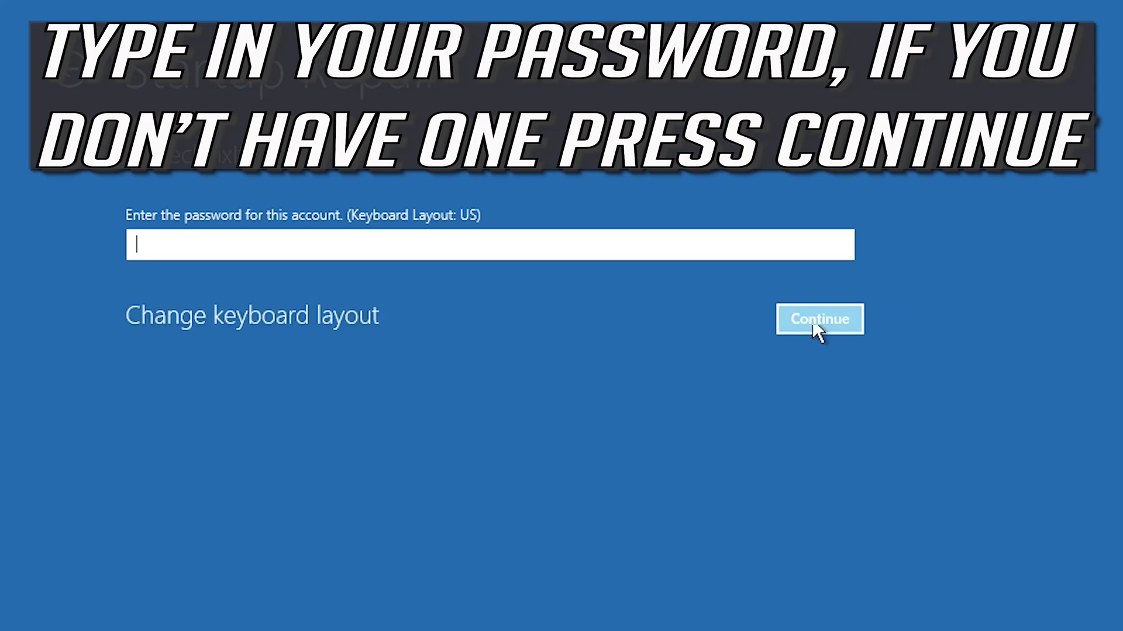
pyautogui.click(831, 319)
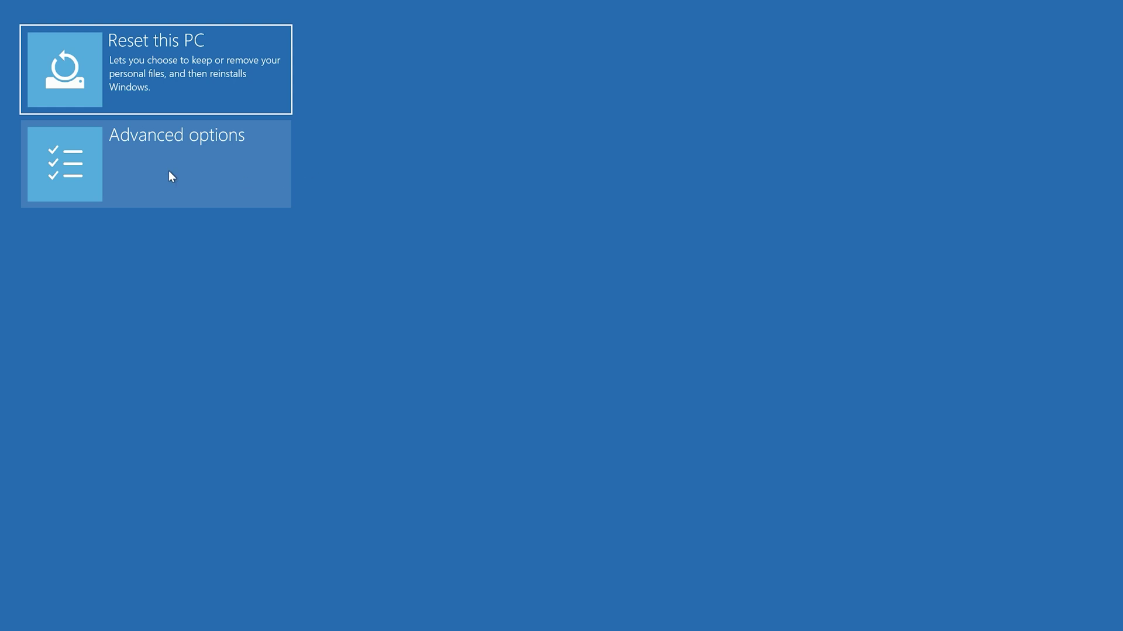
pyautogui.click(170, 172)
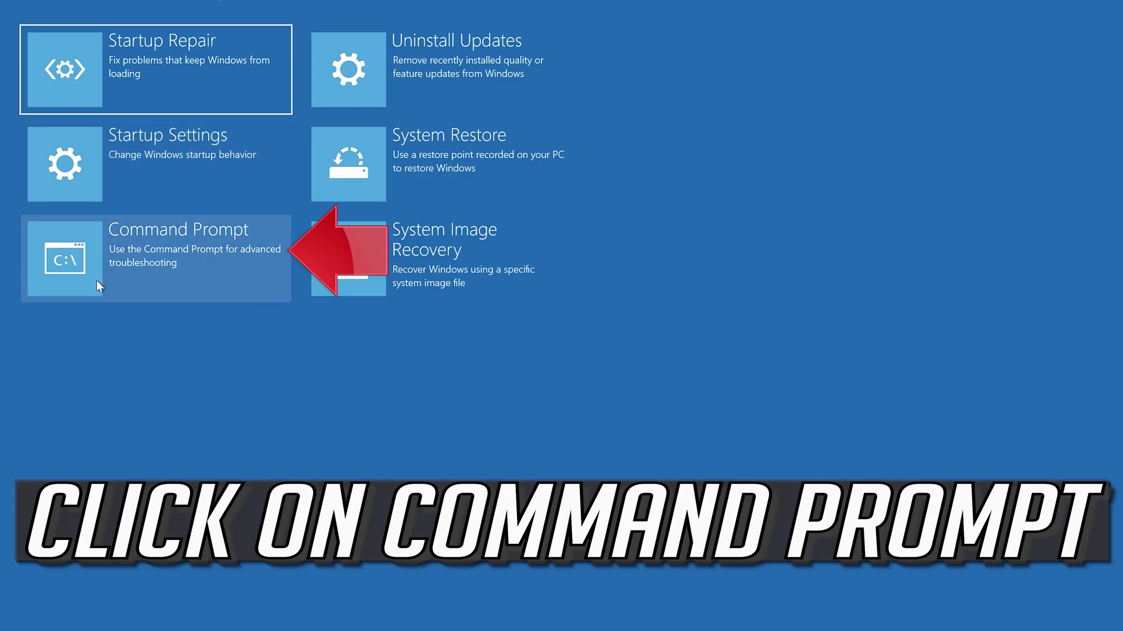
# - Open Command Prompt and run bootrec /fixmbr successfully
pyautogui.click(108, 249)
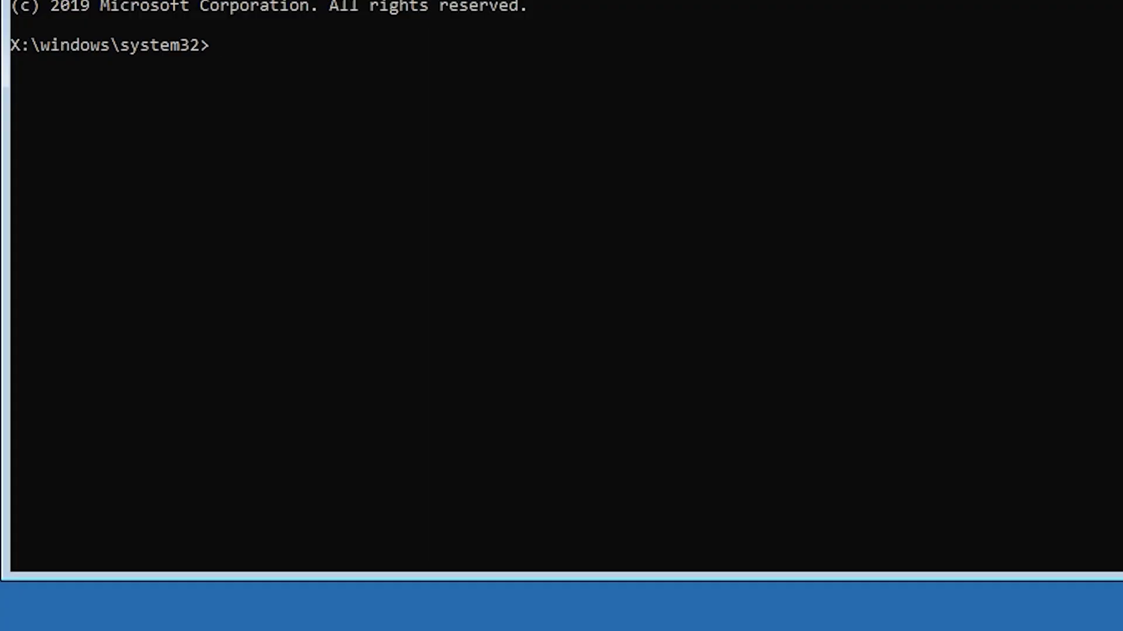
pyautogui.write('b')
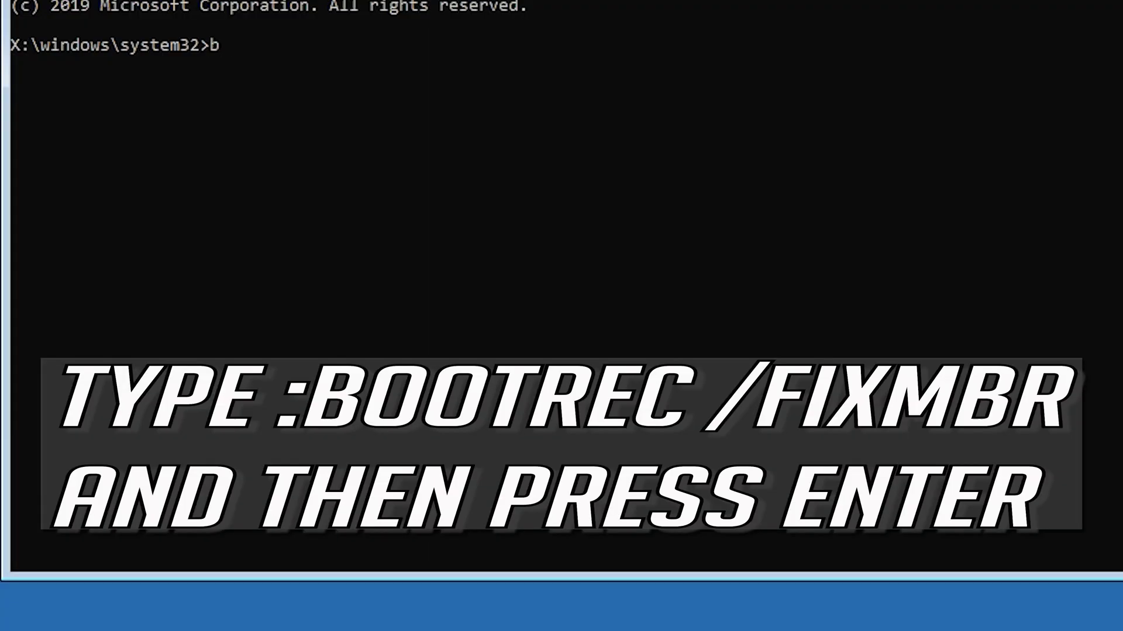
pyautogui.write('ootrec ')
pyautogui.write('/')
pyautogui.write('fixmbr')
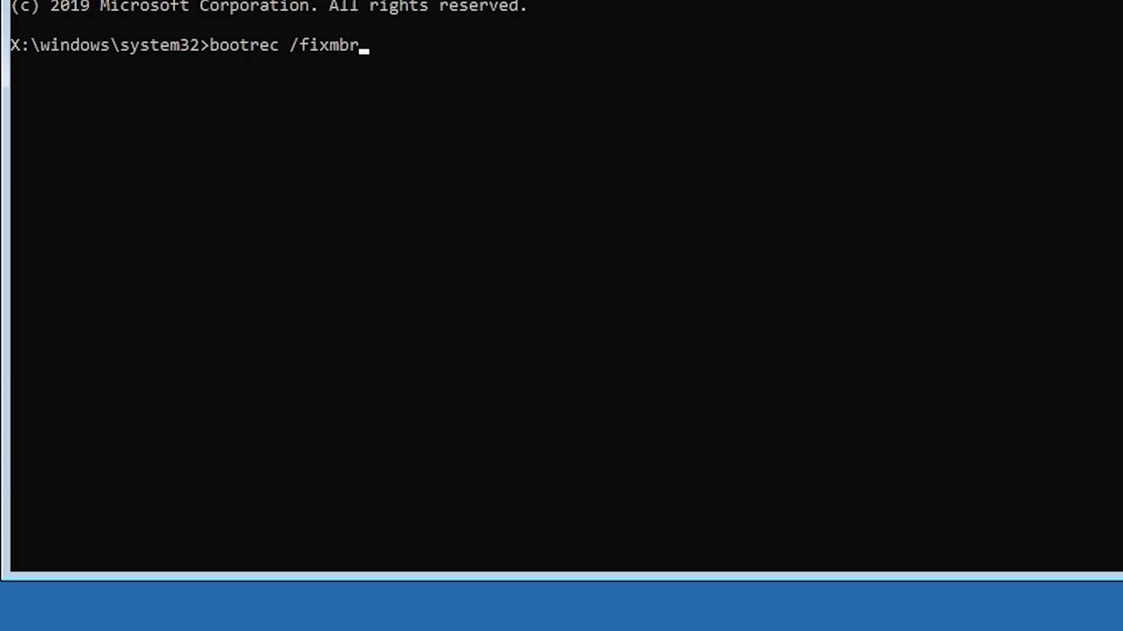
pyautogui.press('Return')
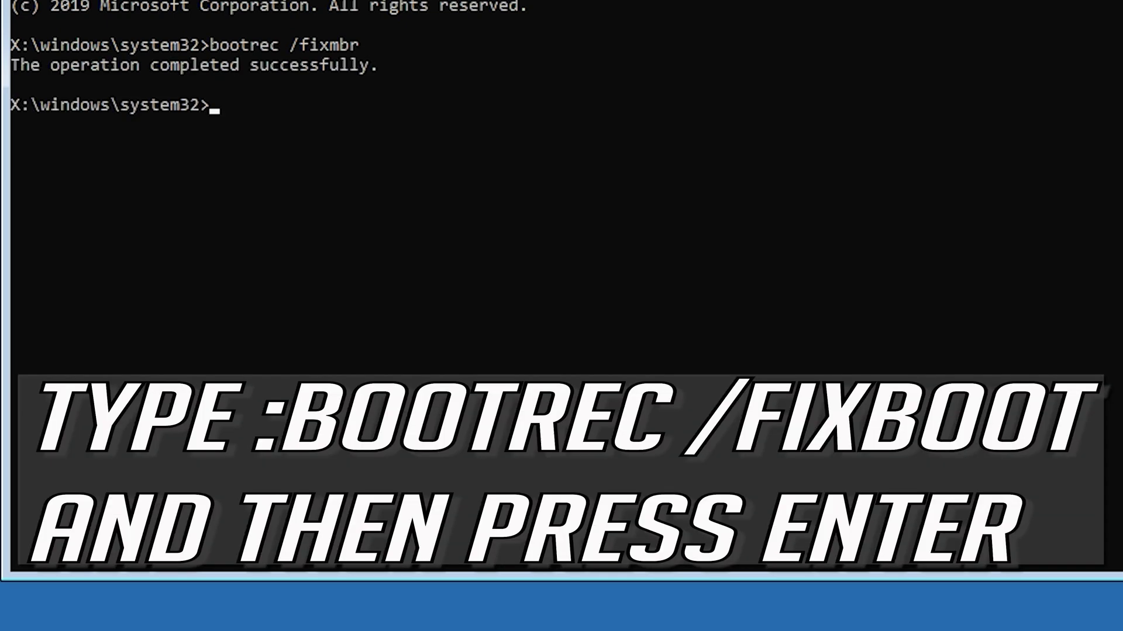
pyautogui.write('boo')
pyautogui.write('trec')
pyautogui.write(' /')
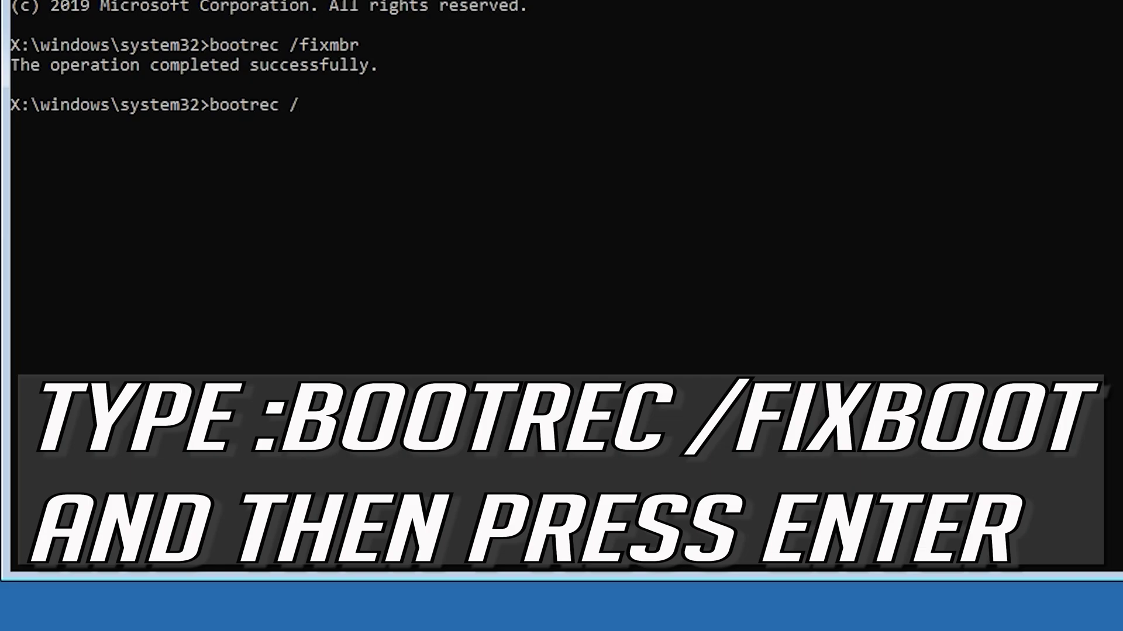
pyautogui.write('fixb')
pyautogui.write('oot')
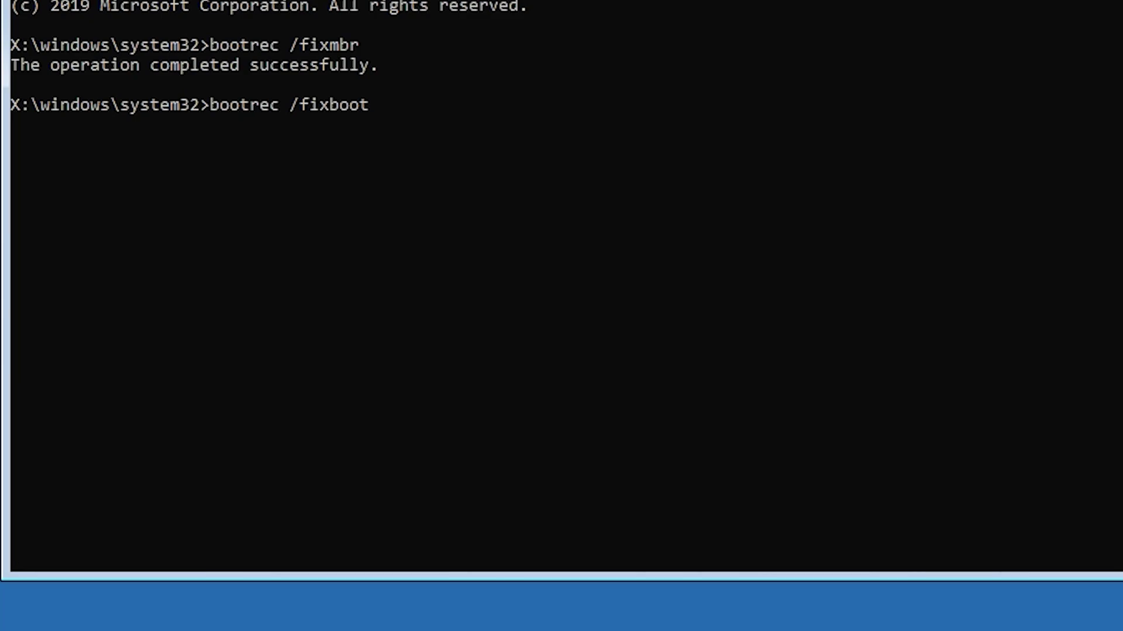
# - Try bootrec /fixboot (access denied), then update bootcode with bootsect /nt60 sys
pyautogui.press('Return')
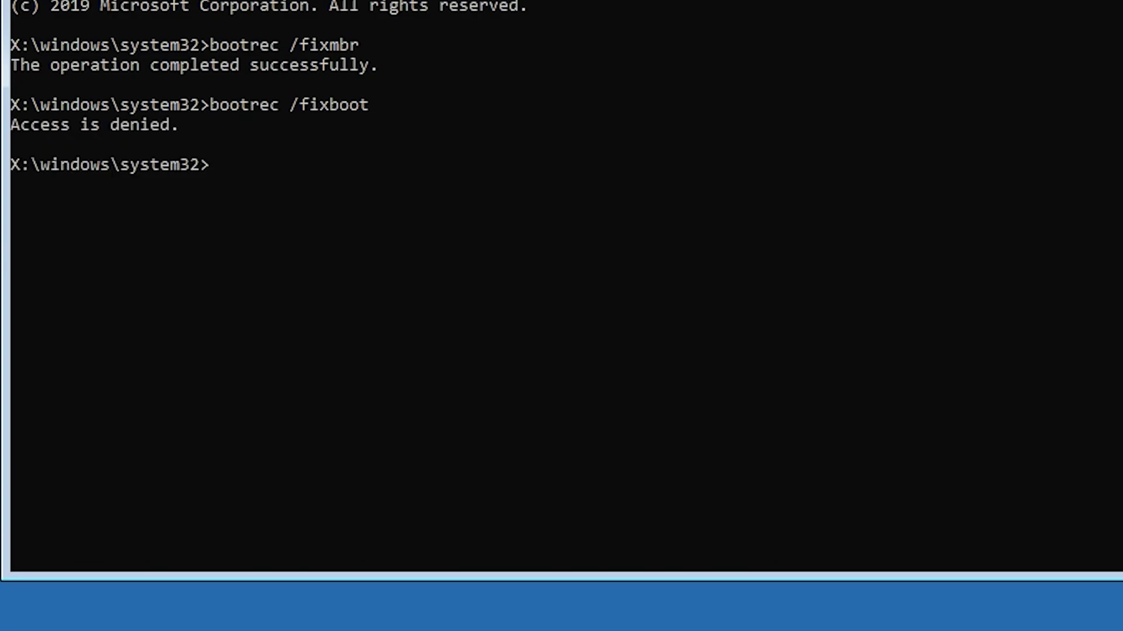
pyautogui.write('boot')
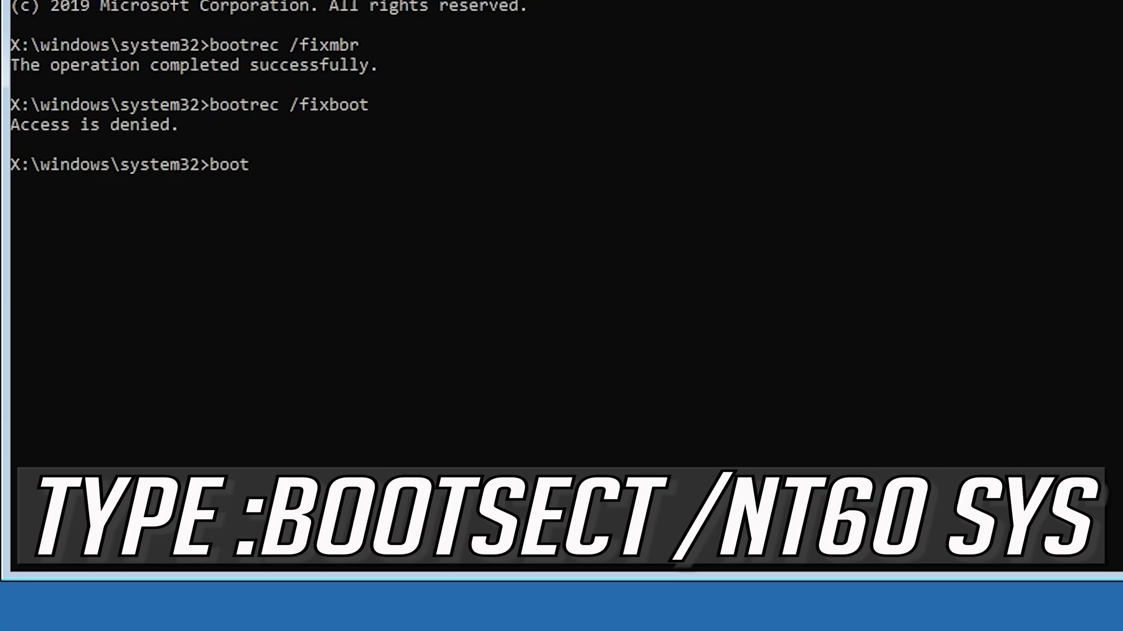
pyautogui.write('sect')
pyautogui.write(' /nt6')
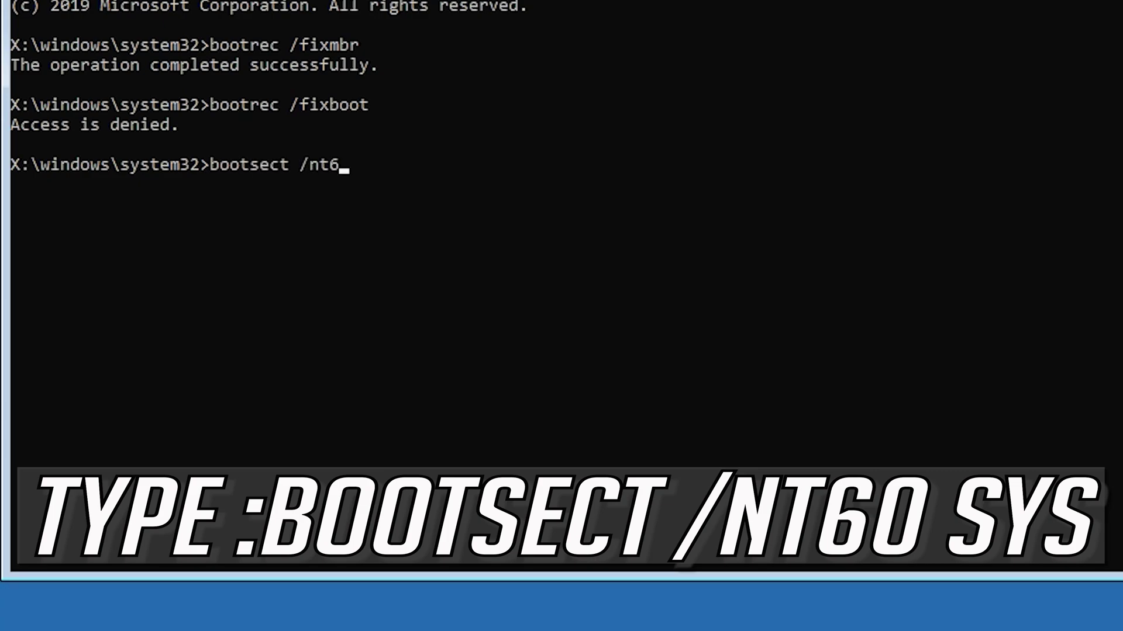
pyautogui.write('0 sy')
pyautogui.write('s')
pyautogui.press('Return')
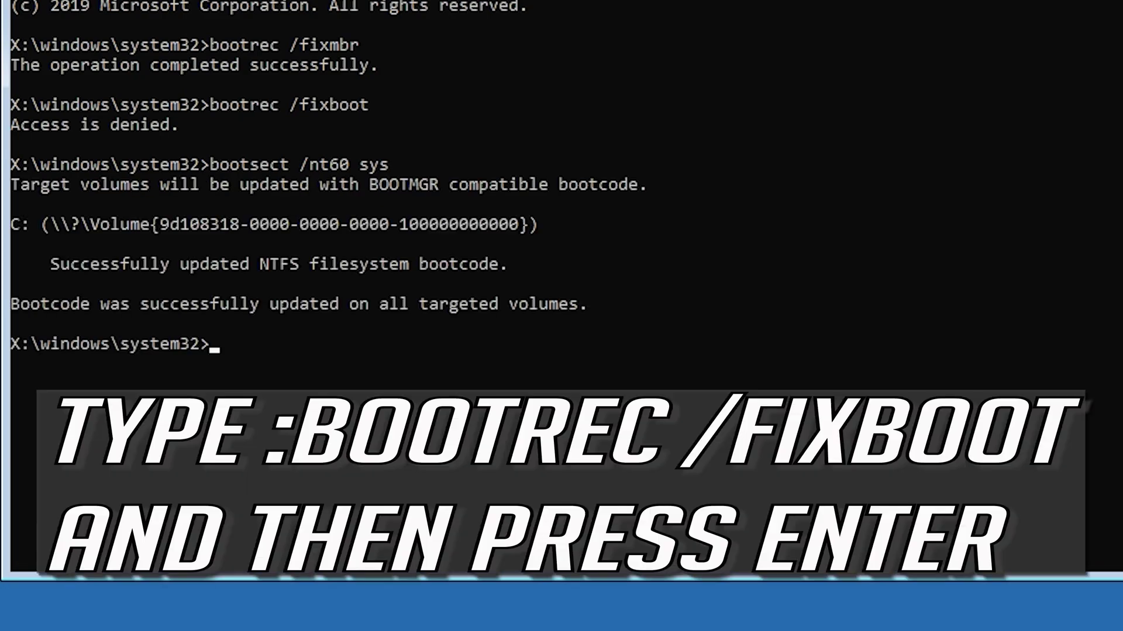
pyautogui.write('boot')
pyautogui.write('rec /')
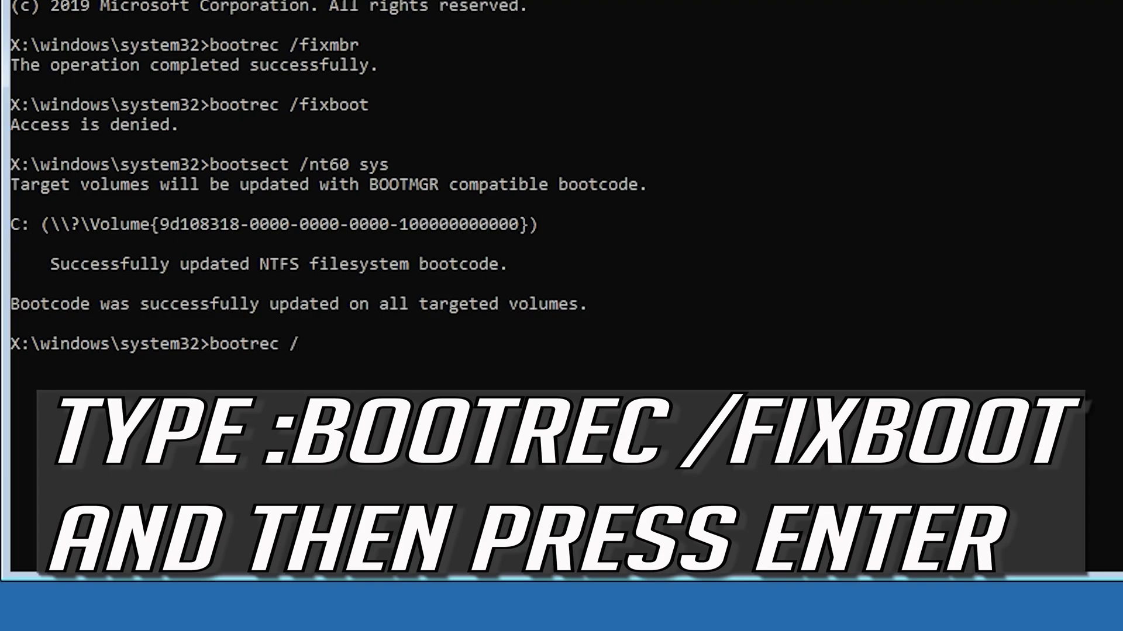
pyautogui.write('fixb')
pyautogui.write('oot')
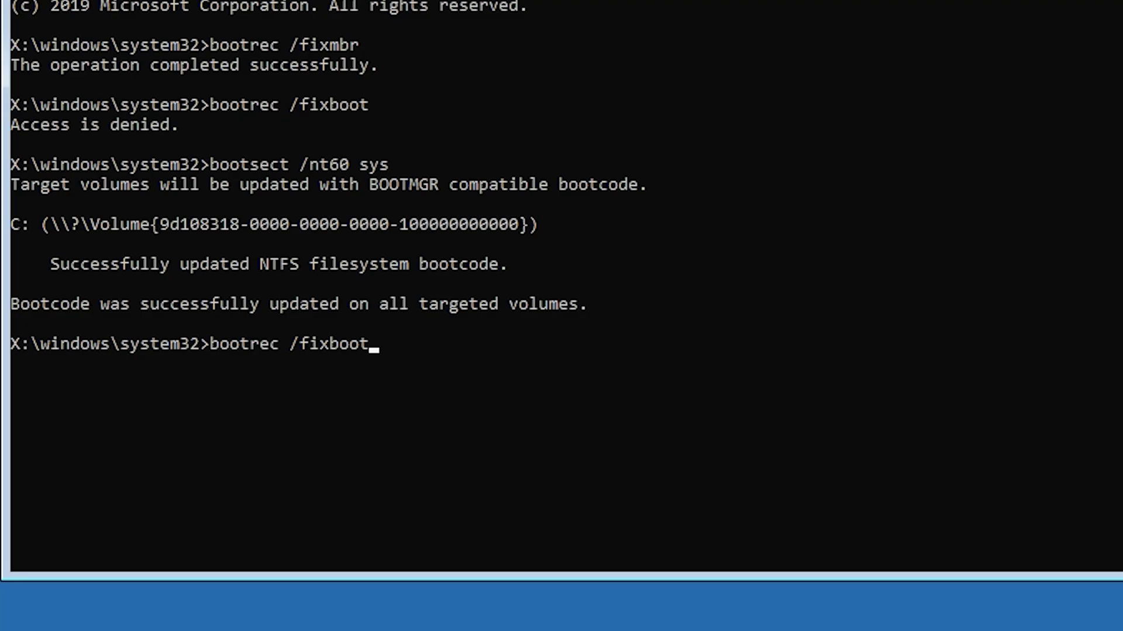
# - Rerun bootrec /fixboot successfully and begin the bcdedit /export c:\bcdbackup command
pyautogui.press('Return')
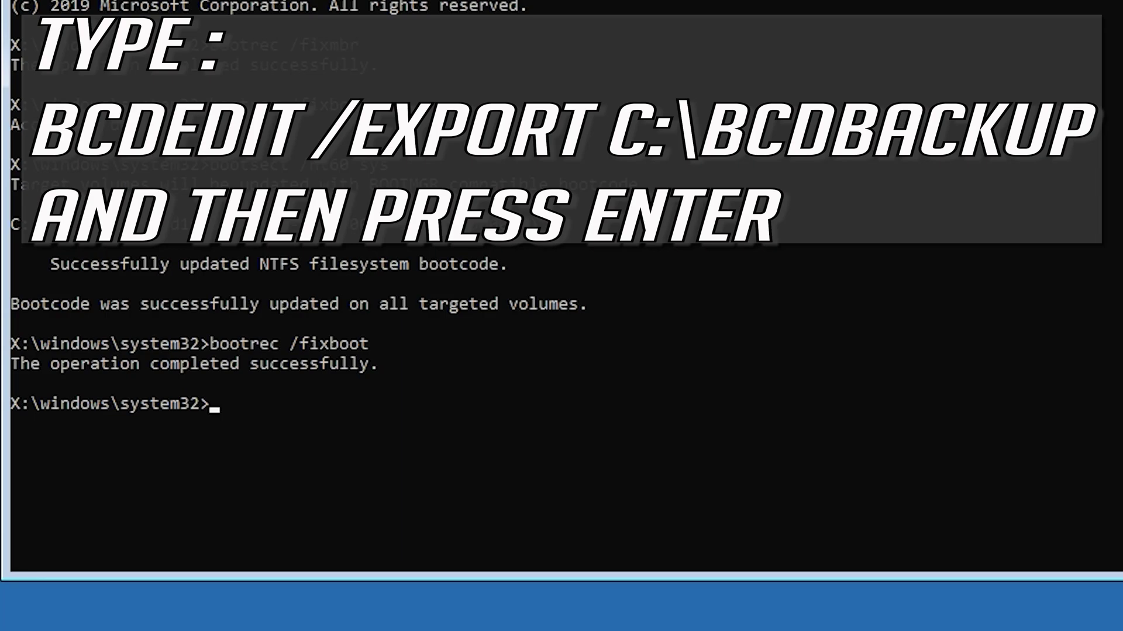
pyautogui.write('bcdedit')
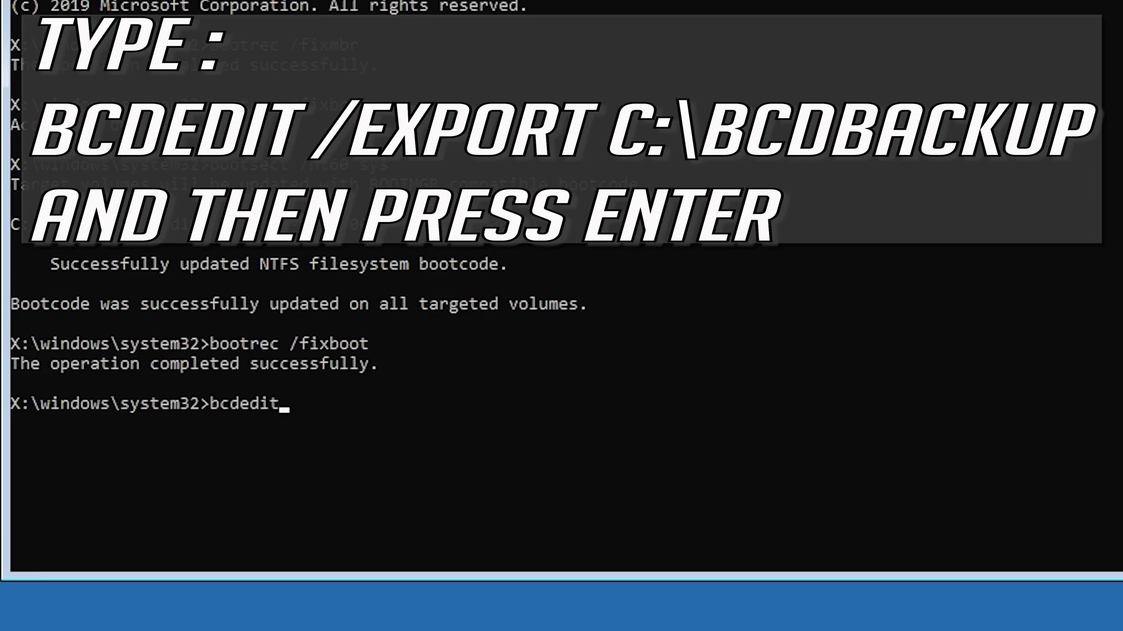
pyautogui.write(' /')
pyautogui.write('export')
pyautogui.write(' c')
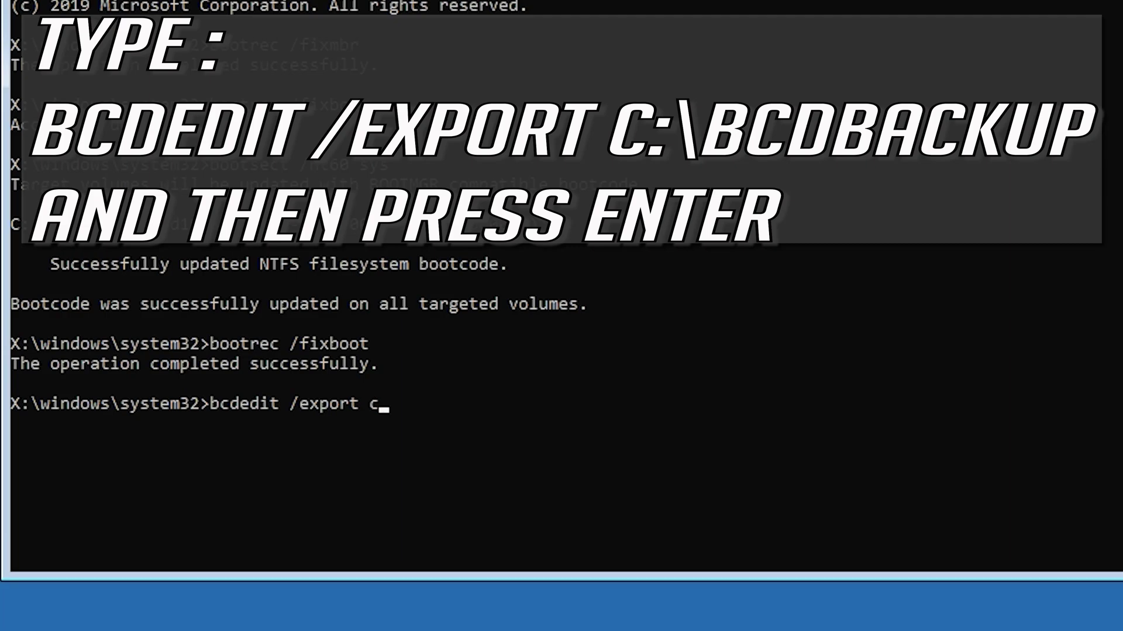
pyautogui.write(':\\')
pyautogui.write('bcdbac')
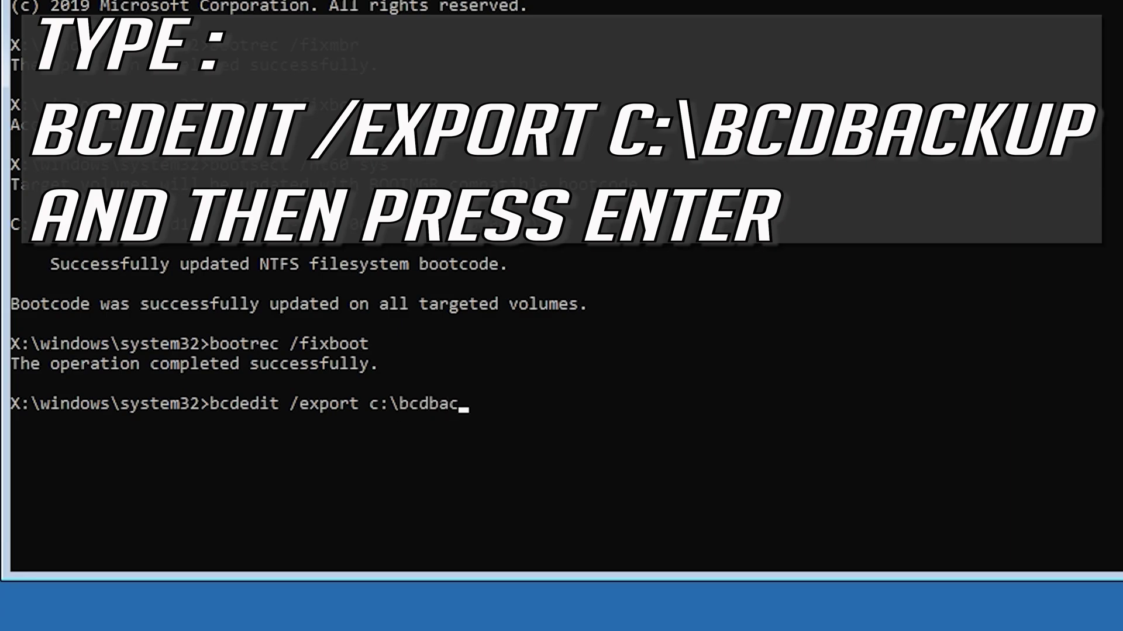
pyautogui.write('kup')
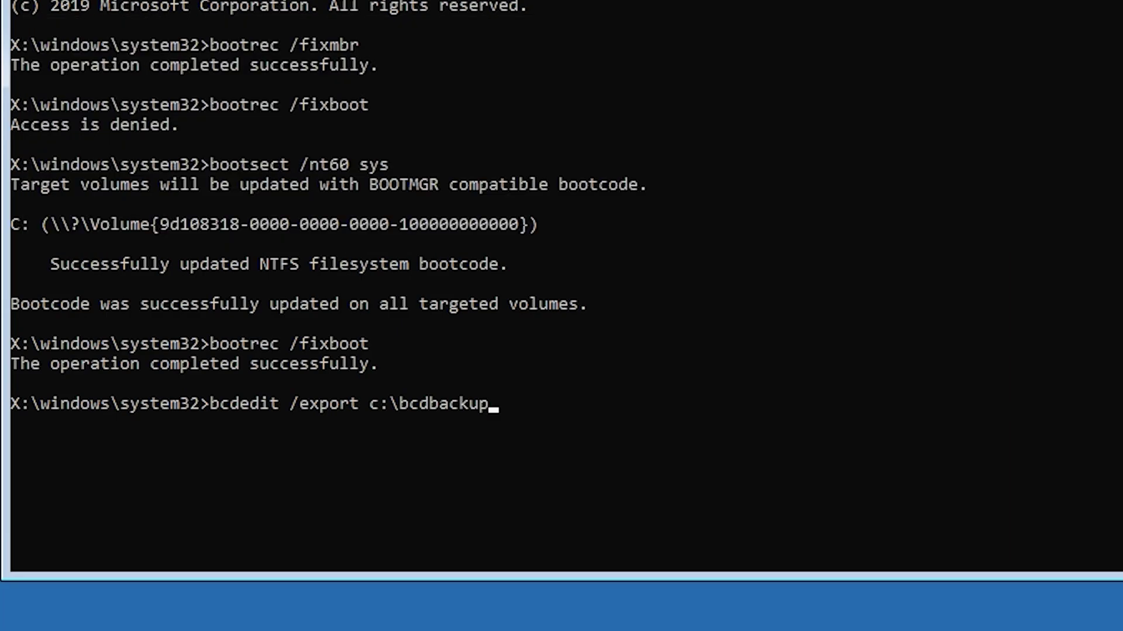
# - Export the BCD to c:\bcdbackup and run attrib c:\boot\bcd -h -r -s
pyautogui.press('Return')
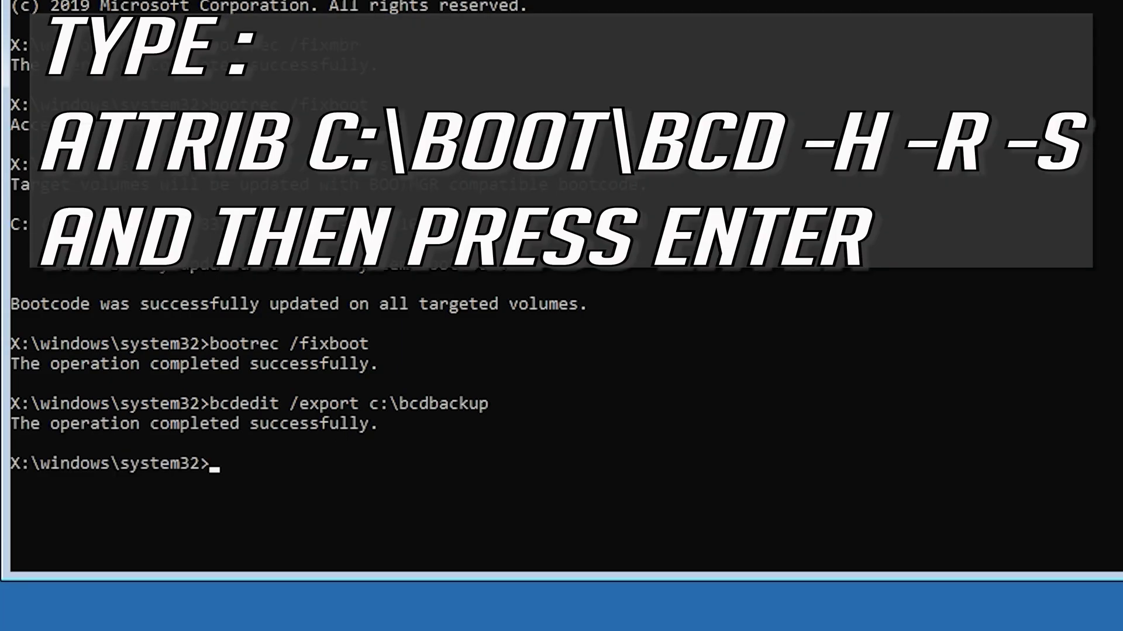
pyautogui.write('a')
pyautogui.write('ttrib')
pyautogui.write(' c:\\')
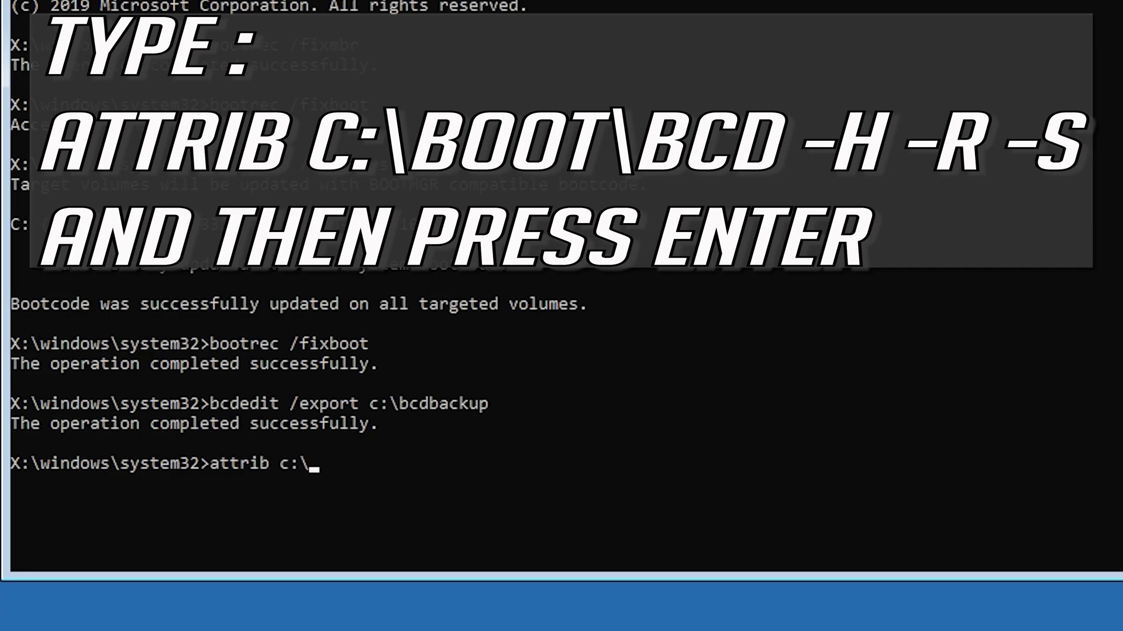
pyautogui.write('boot')
pyautogui.write('\\bc')
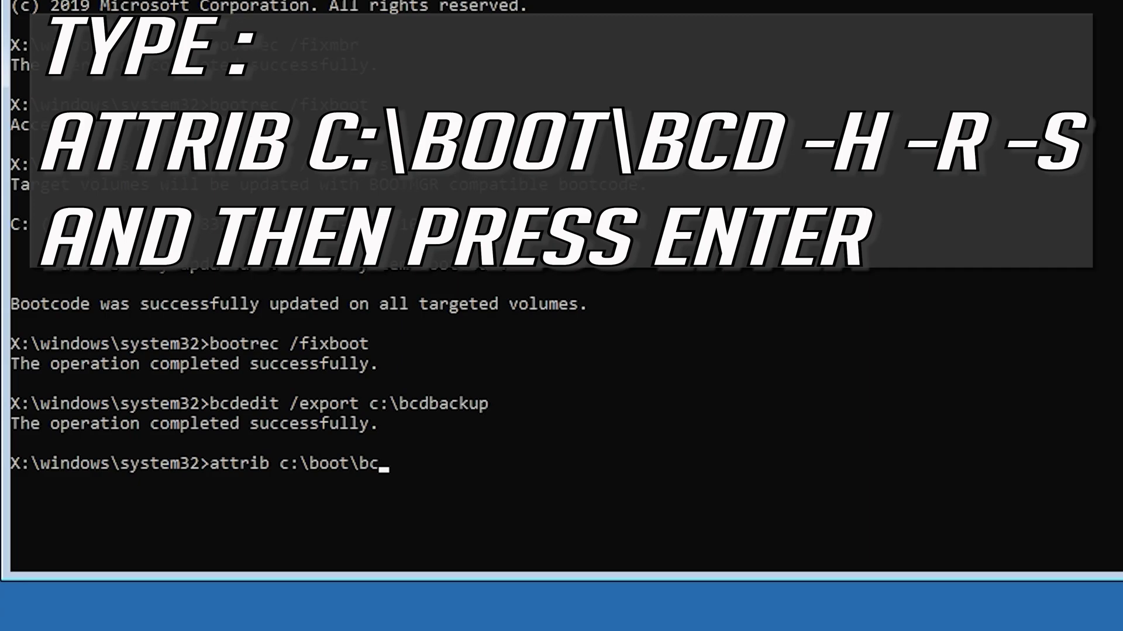
pyautogui.write('d')
pyautogui.write(' -h ')
pyautogui.write('-')
pyautogui.write('r -s')
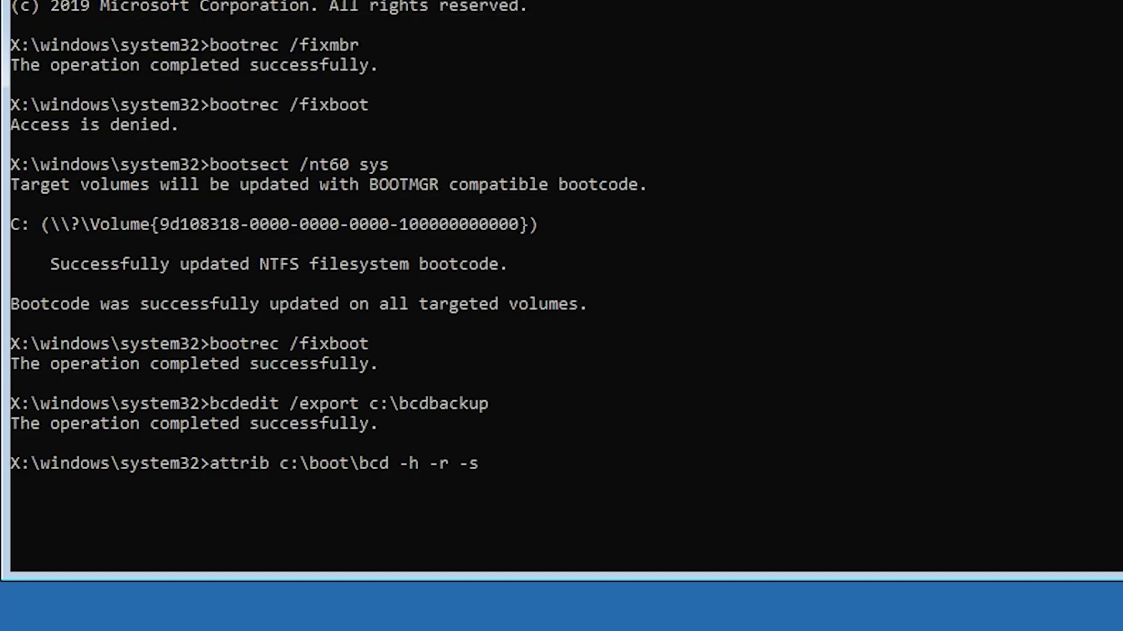
pyautogui.press('Return')
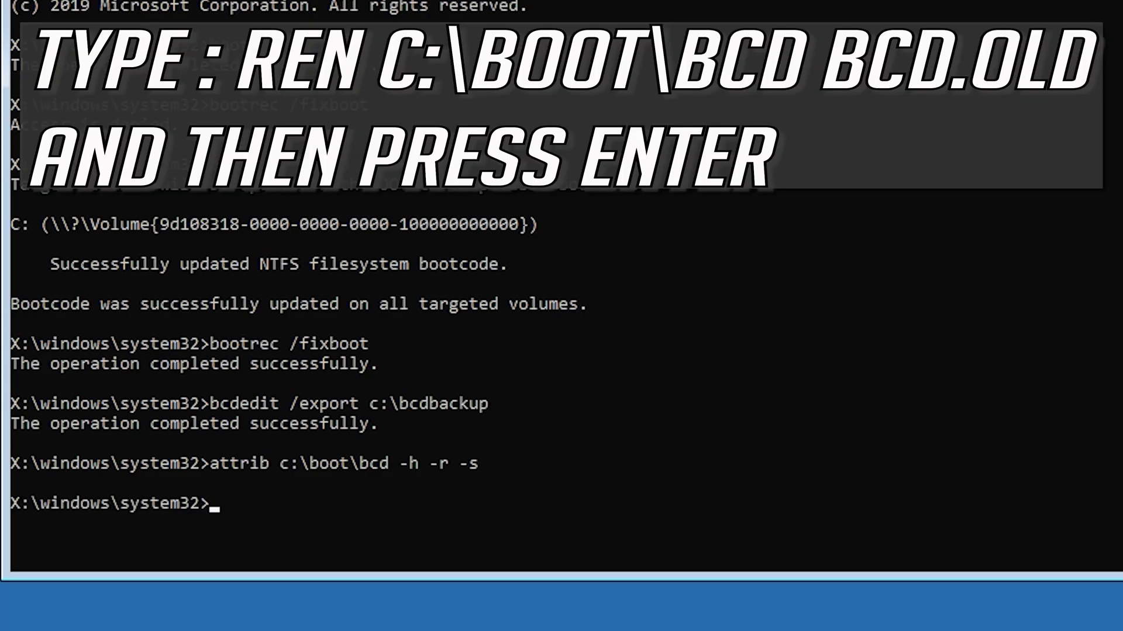
pyautogui.write('ren')
pyautogui.write(' c:')
pyautogui.write('\\')
pyautogui.write('boot')
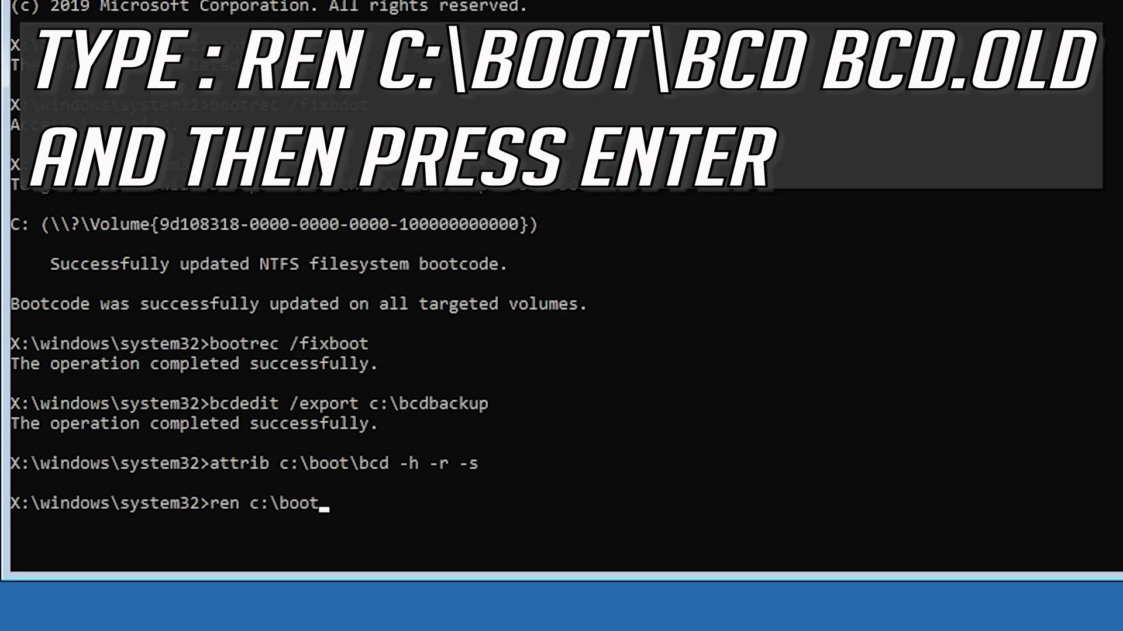
pyautogui.write('\\b')
pyautogui.write('cd')
pyautogui.write(' bcd')
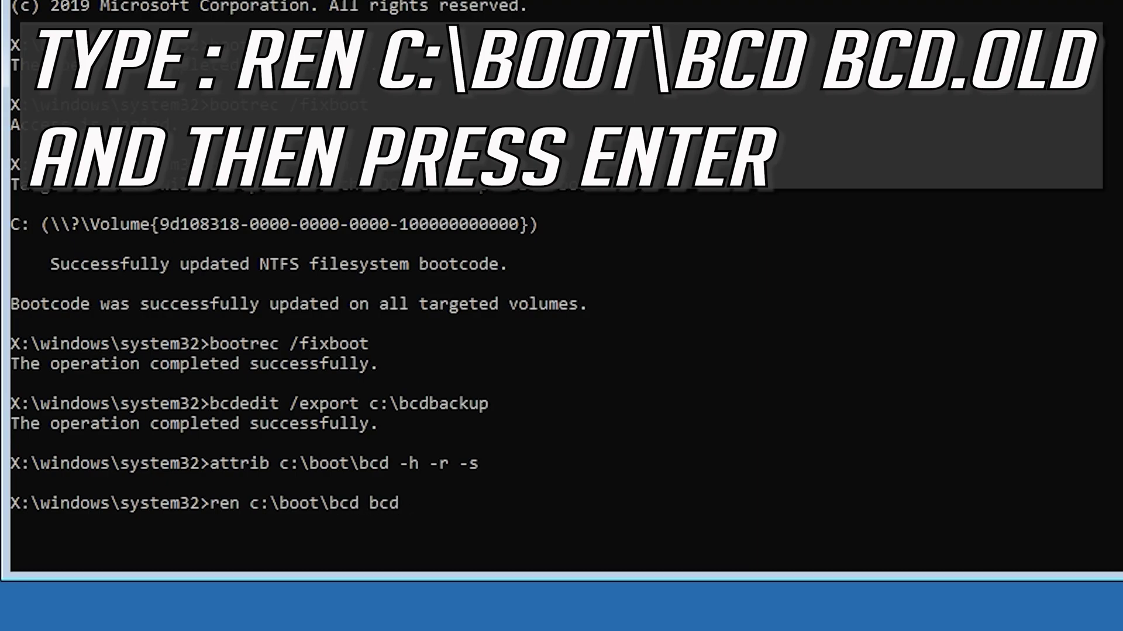
pyautogui.write('.old')
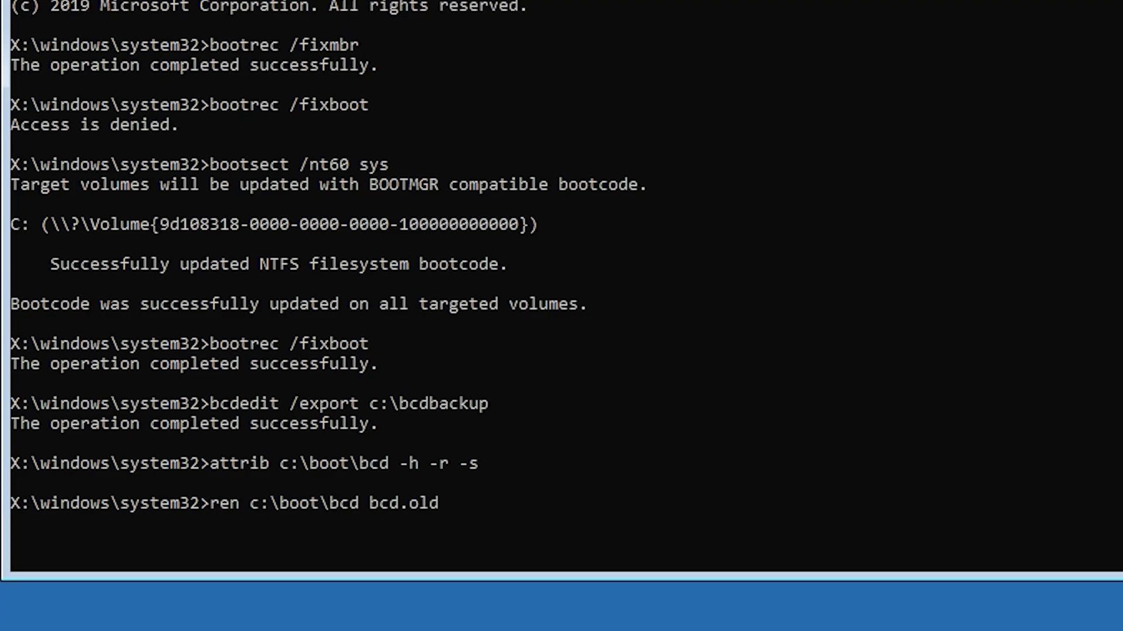
# - Rename c:\boot\bcd to bcd.old, run bootrec /rebuildbcd, and answer y for D:\Windows
pyautogui.press('Return')
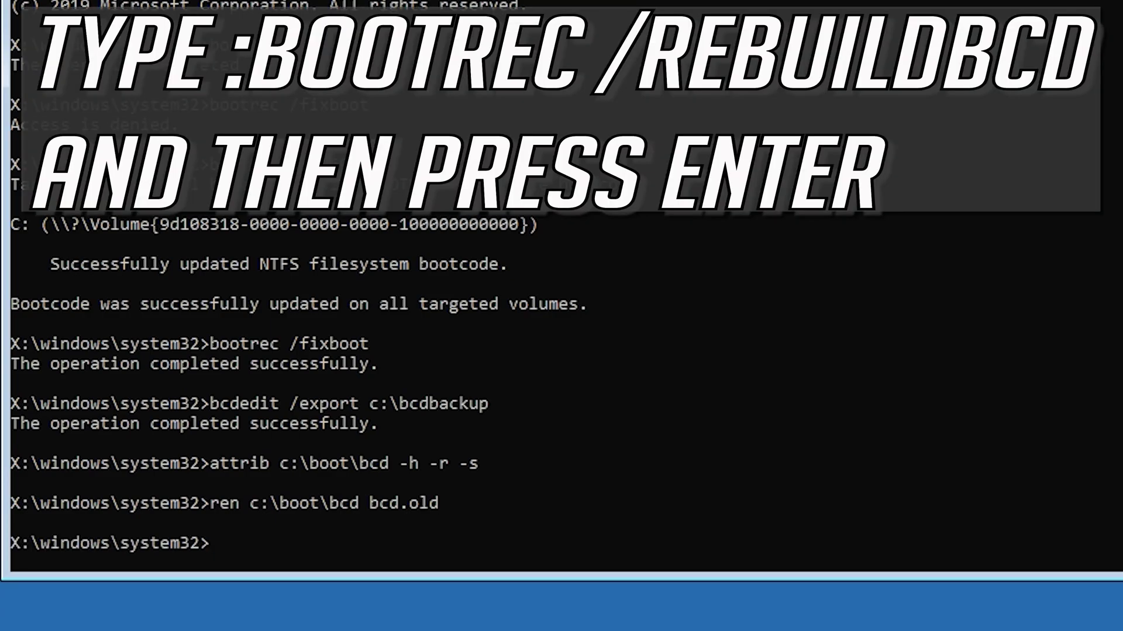
pyautogui.write('b')
pyautogui.write('oot')
pyautogui.write('rec')
pyautogui.write(' /')
pyautogui.write('re')
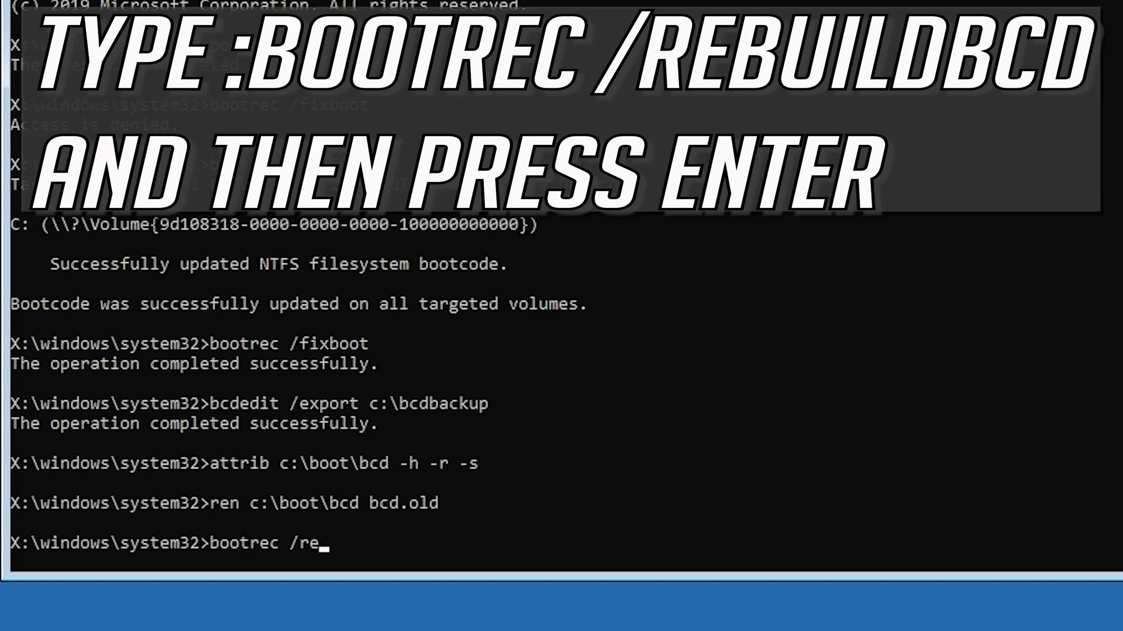
pyautogui.write('build')
pyautogui.write('bcd')
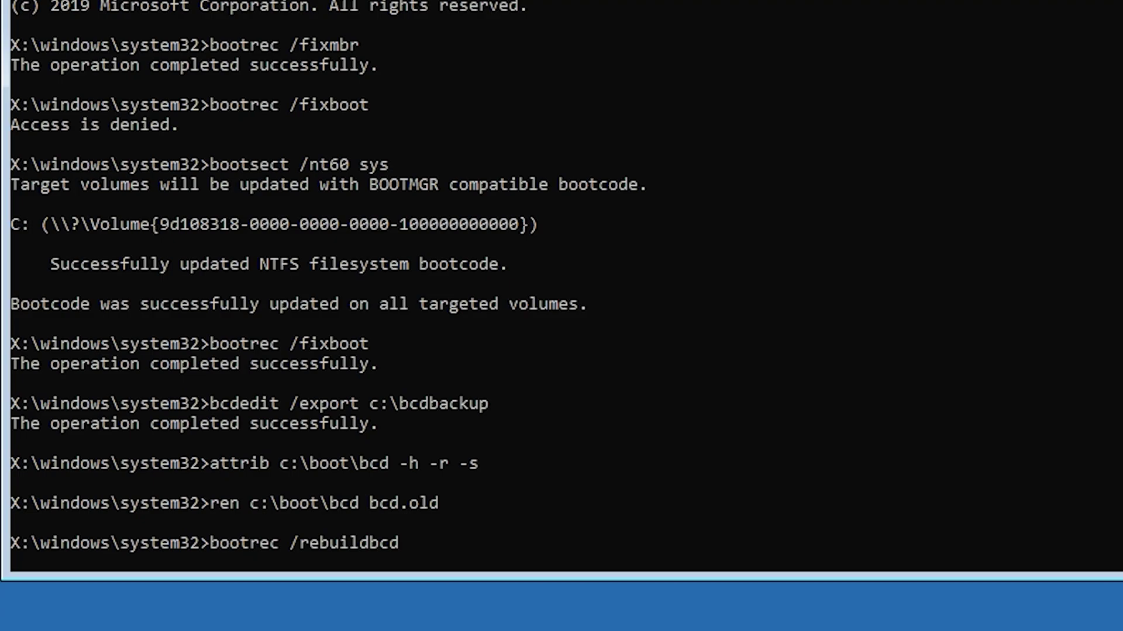
pyautogui.press('Return')
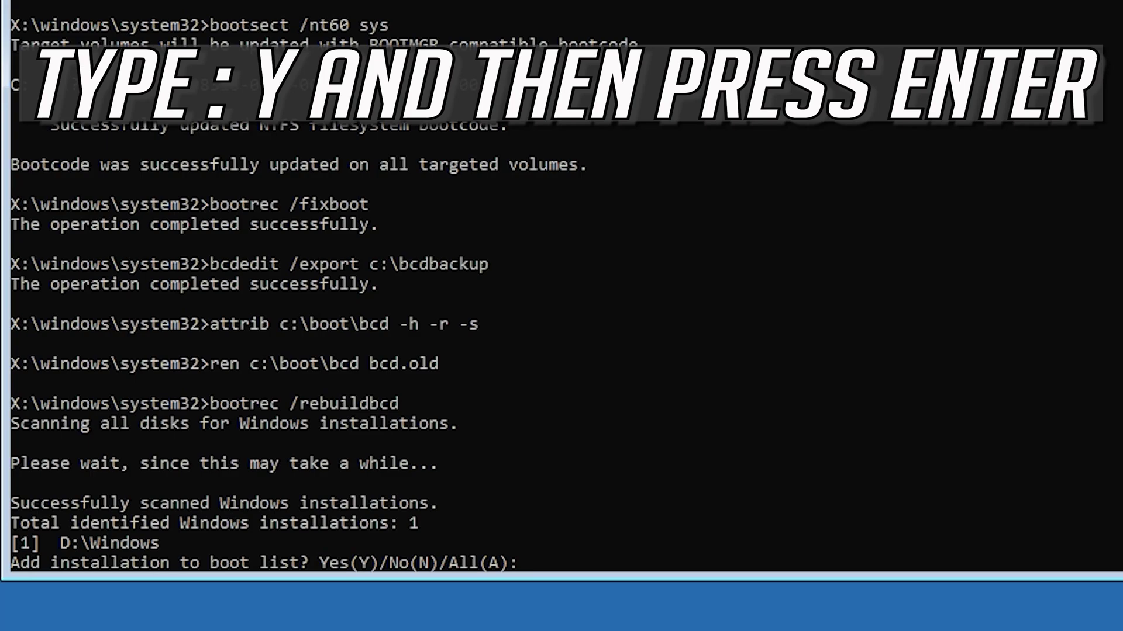
pyautogui.write('y')
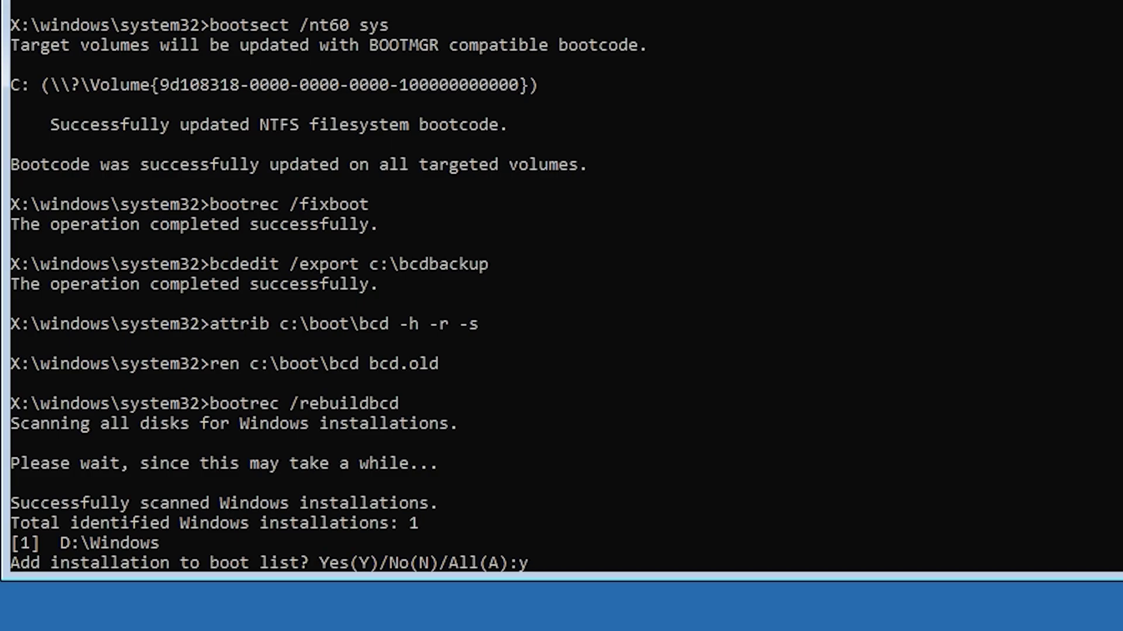
pyautogui.press('Return')
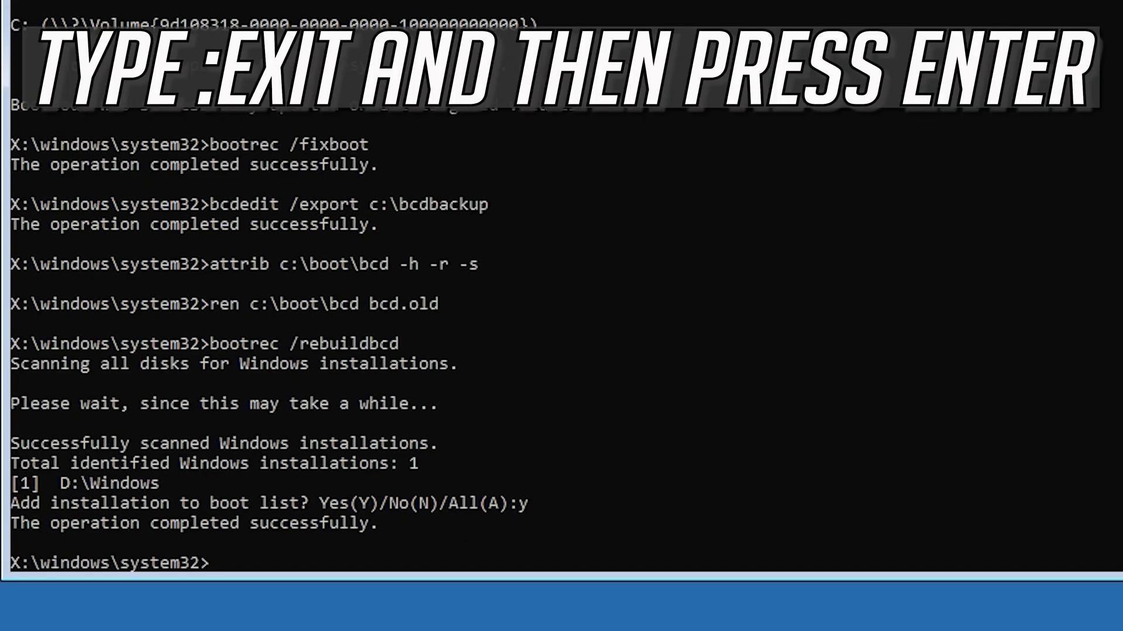
pyautogui.write('ex')
pyautogui.write('it')
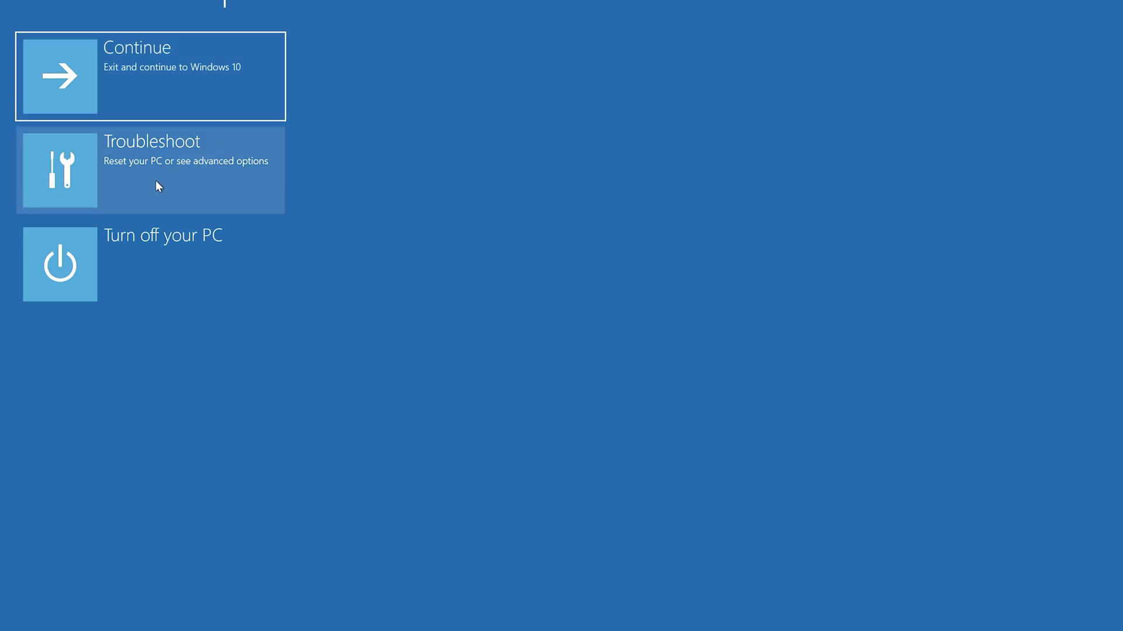
# - Launch System Restore via Troubleshoot > Advanced options
pyautogui.click(155, 182)
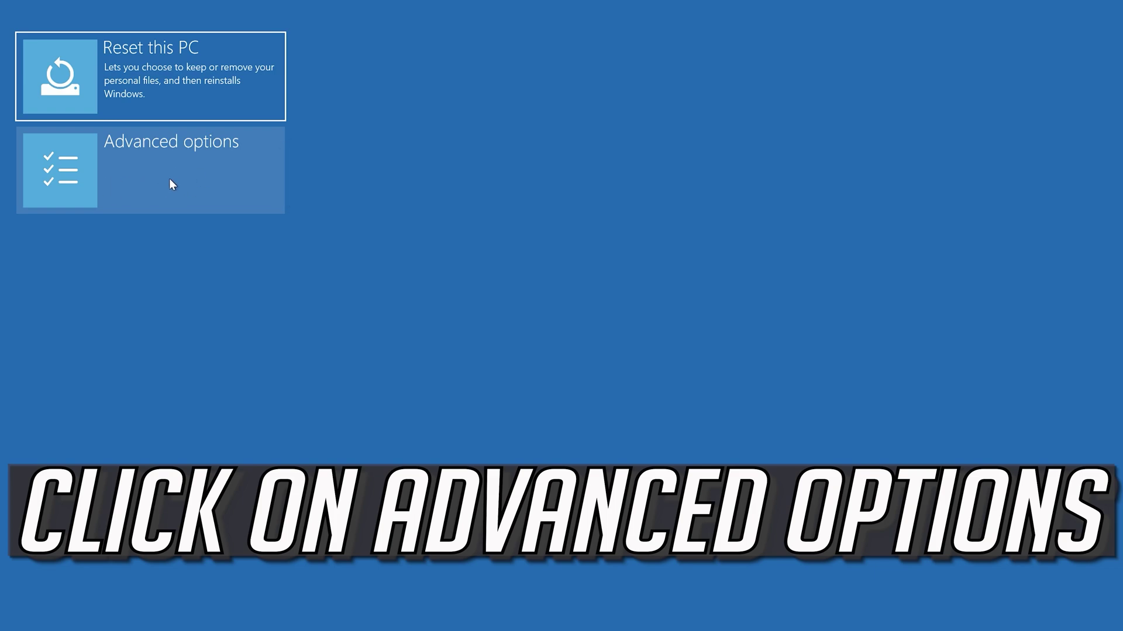
pyautogui.click(169, 185)
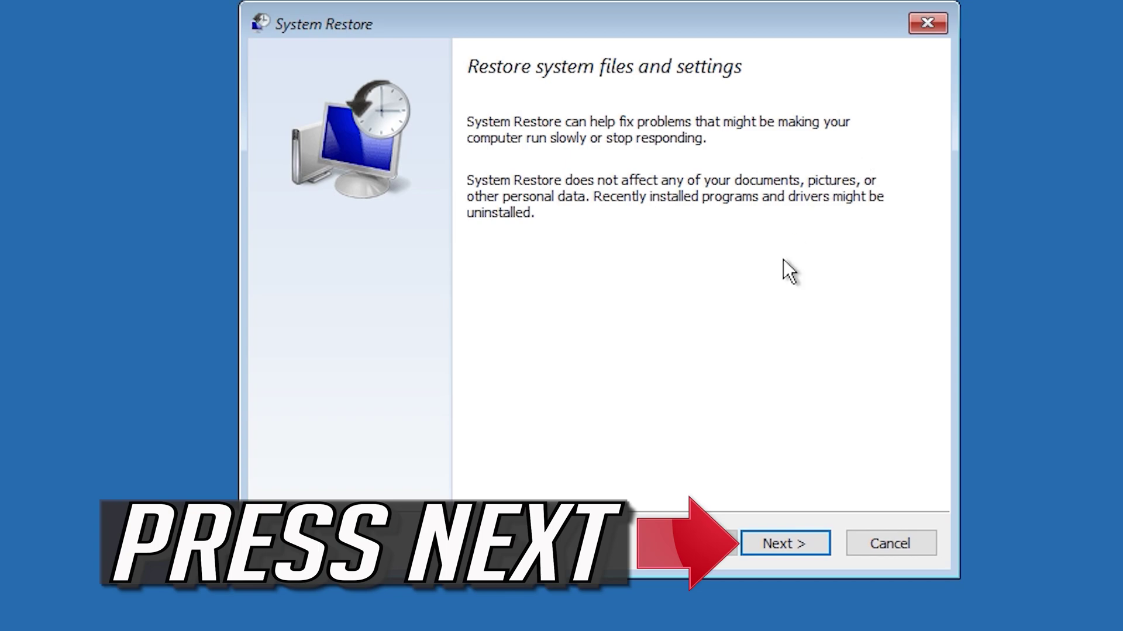
# - Choose the 1/10/2020 12:21:42 AM restore point, finish, and confirm the restore
pyautogui.click(785, 542)
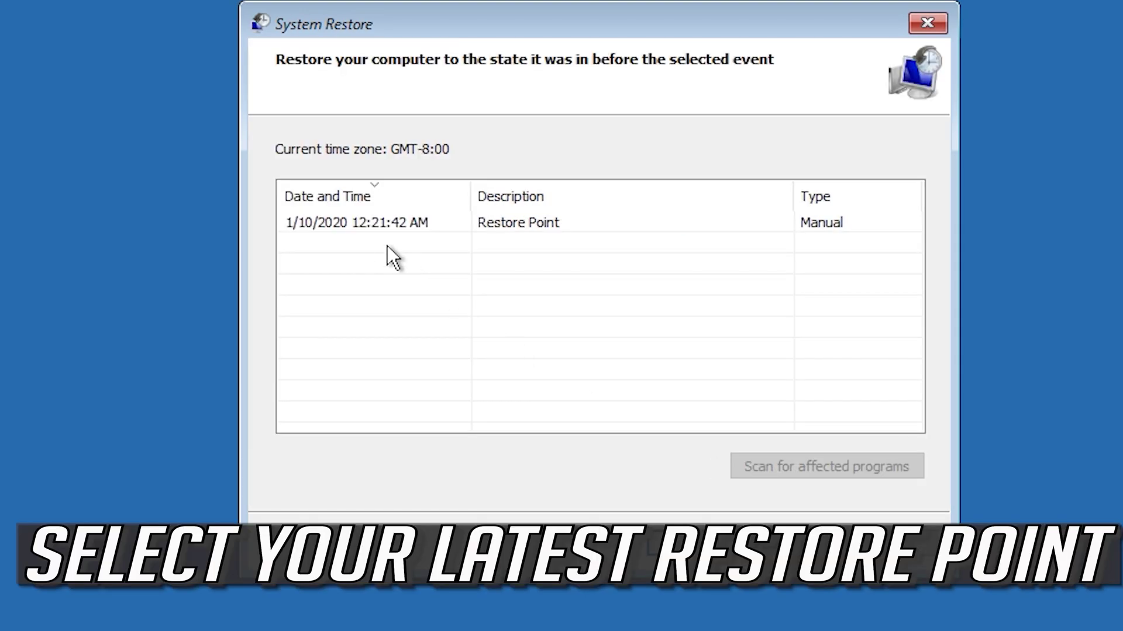
pyautogui.click(358, 225)
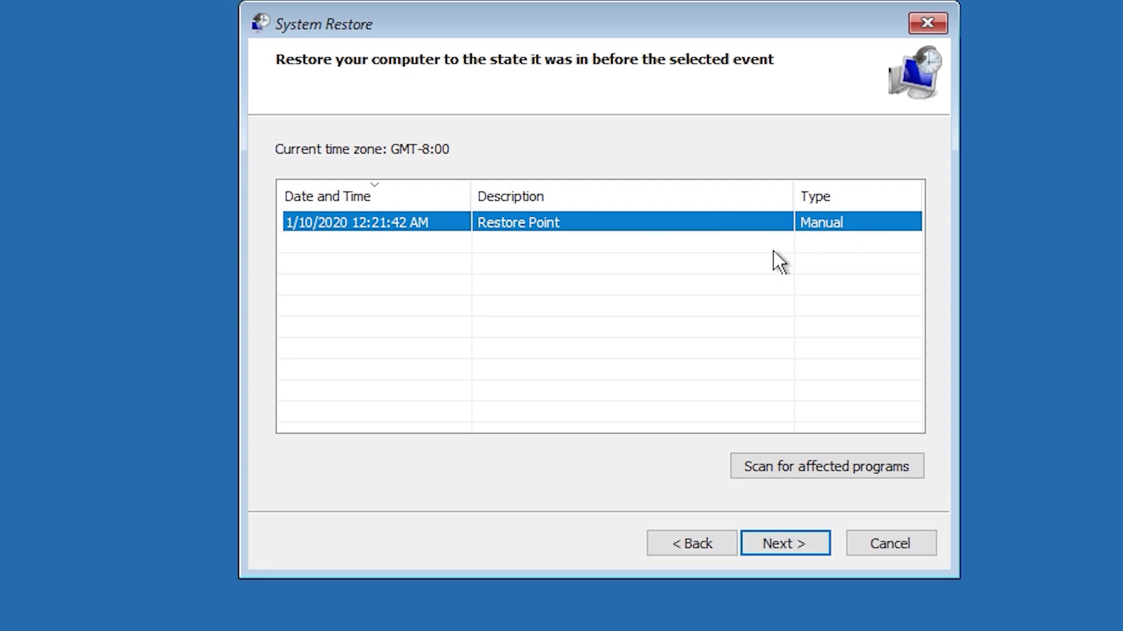
pyautogui.click(790, 551)
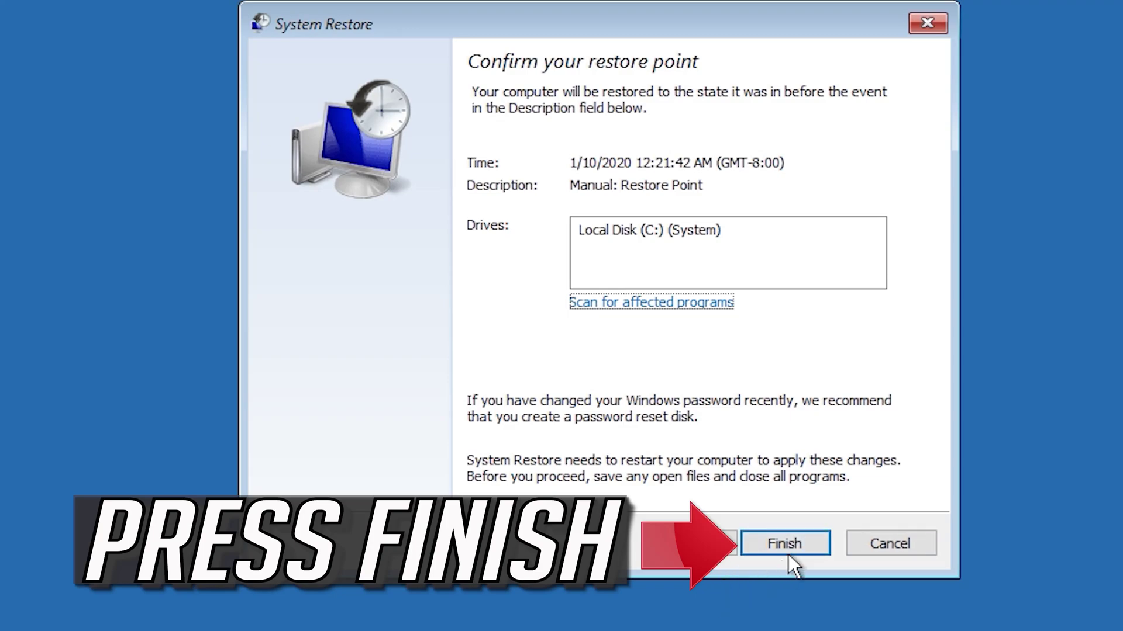
pyautogui.click(784, 549)
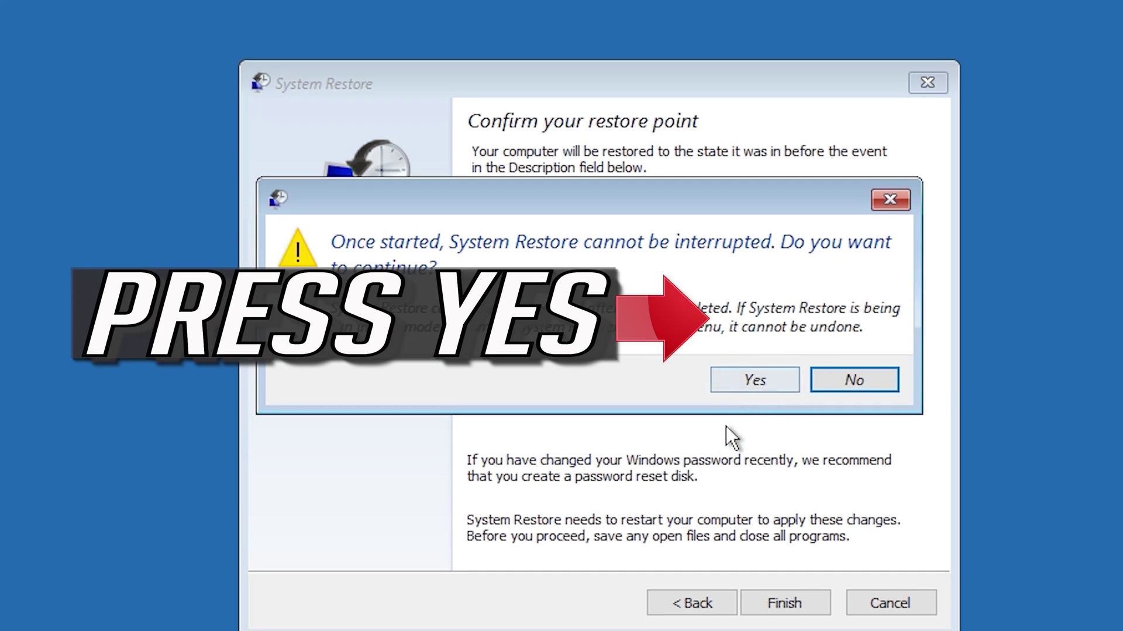
pyautogui.click(752, 380)
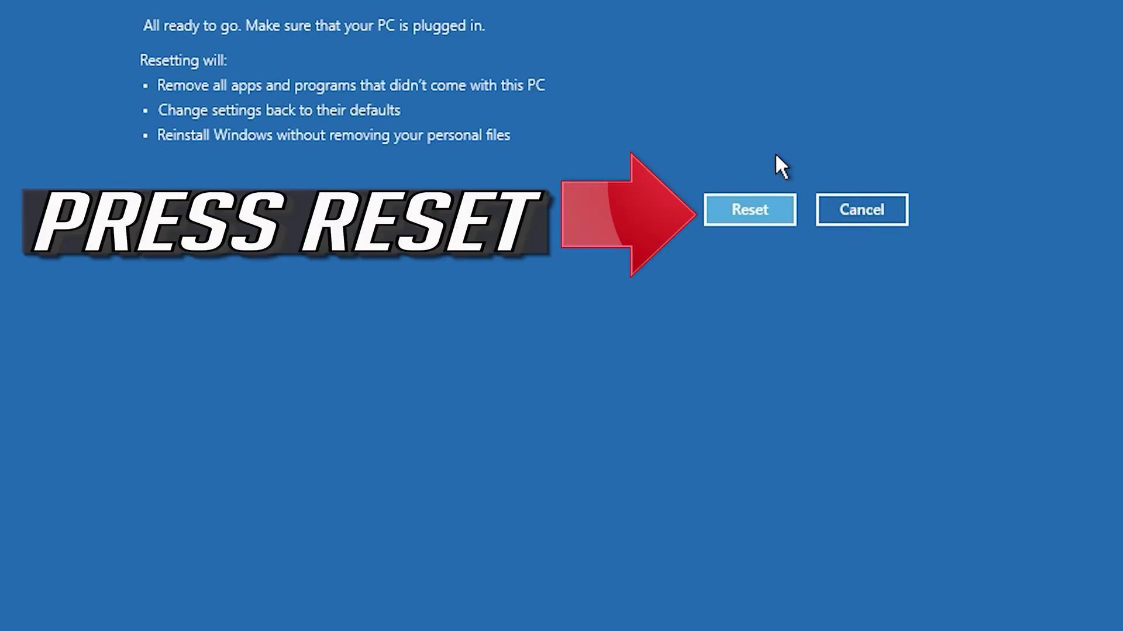
# - Confirm the Keep my files reset from the All ready to go summary
pyautogui.click(756, 218)
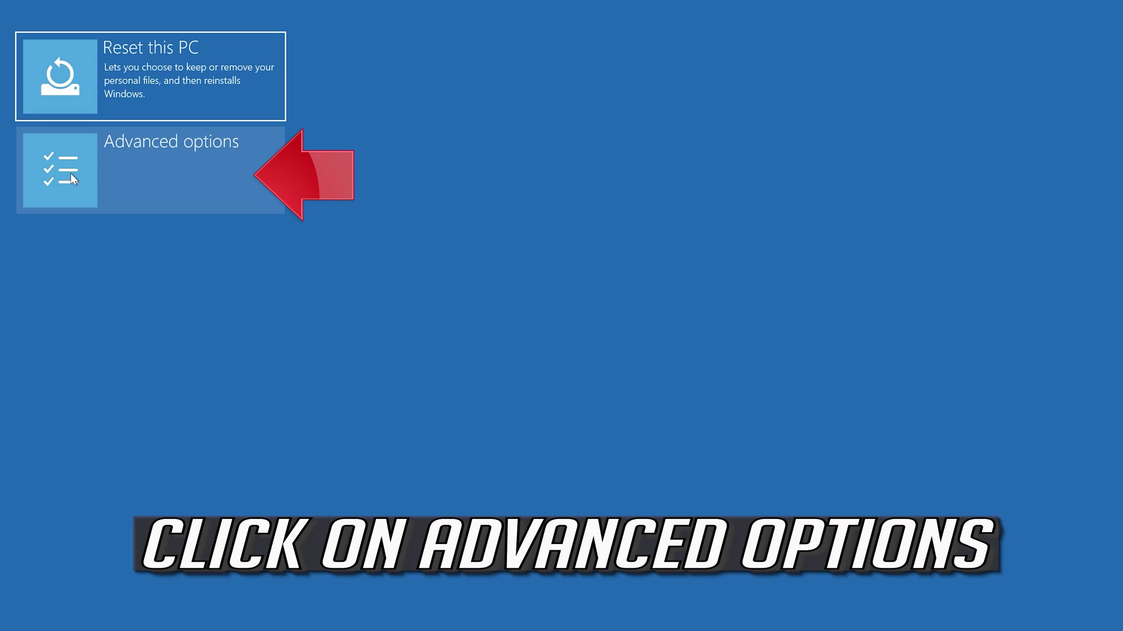
# - Go into Advanced options to reach a new Command Prompt
pyautogui.click(178, 180)
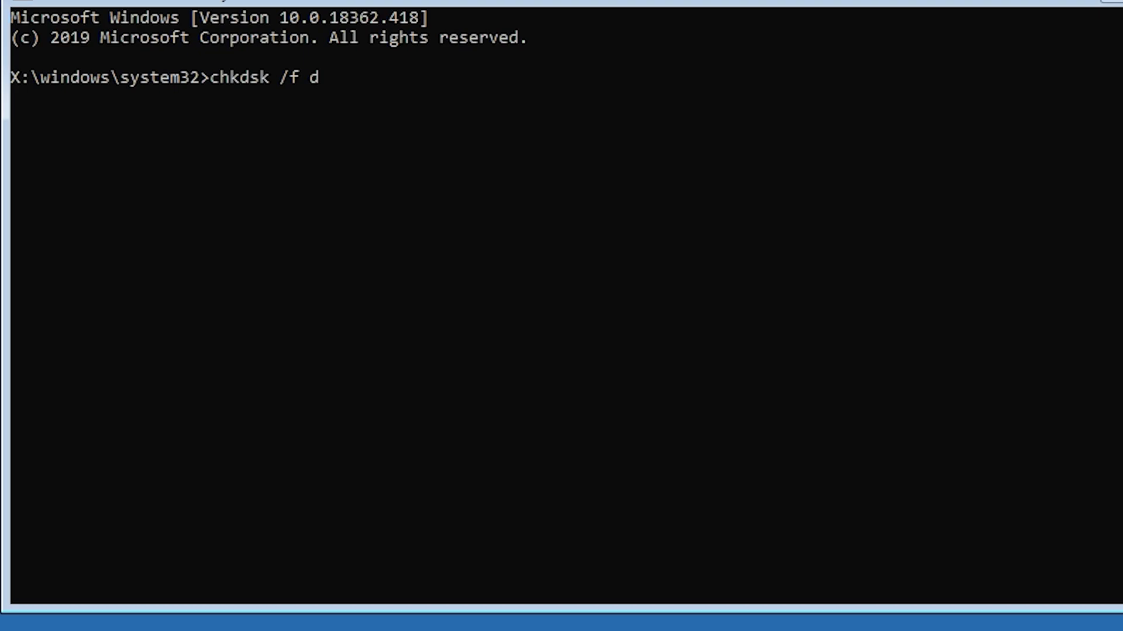
pyautogui.write(':')
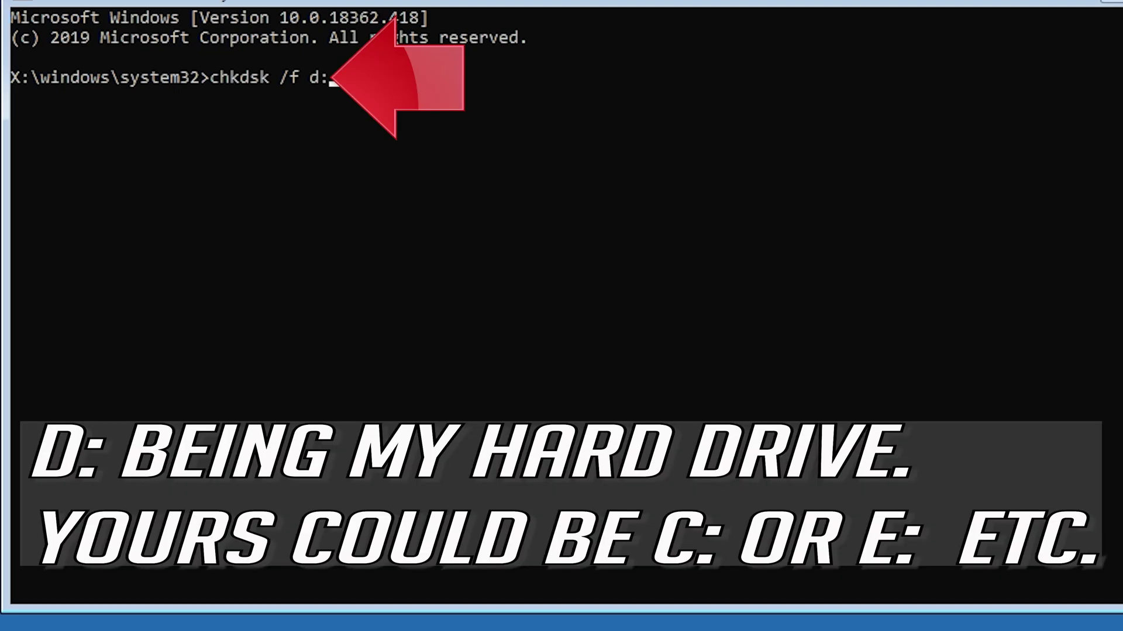
# - Run chkdsk /f d: to check drive D:, which reports no file system problems
pyautogui.press('Return')
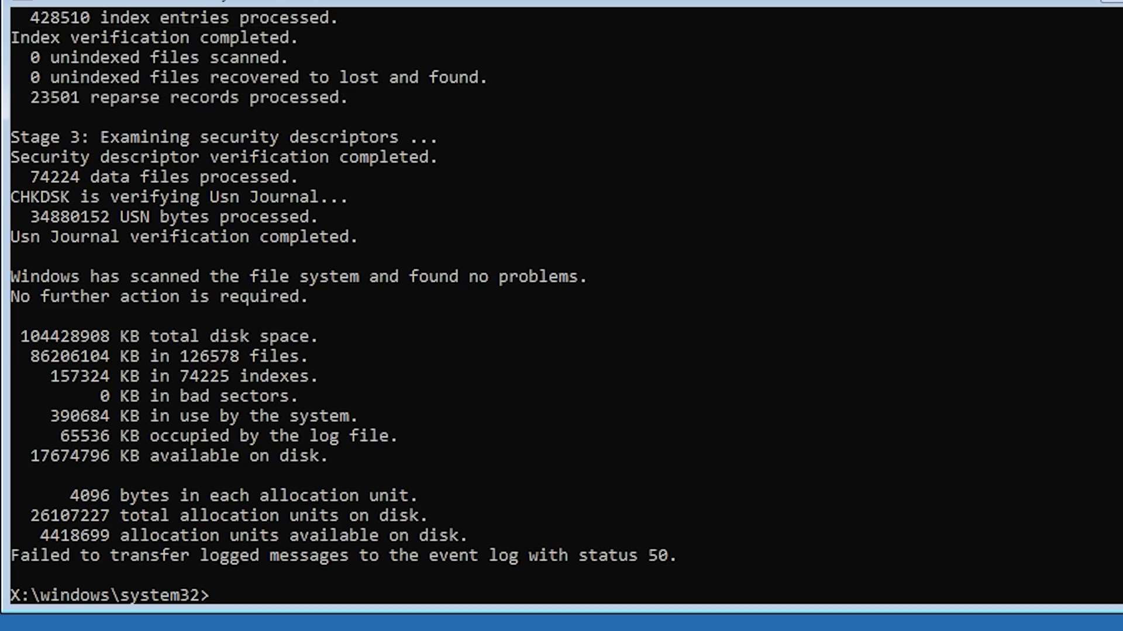
pyautogui.write('e')
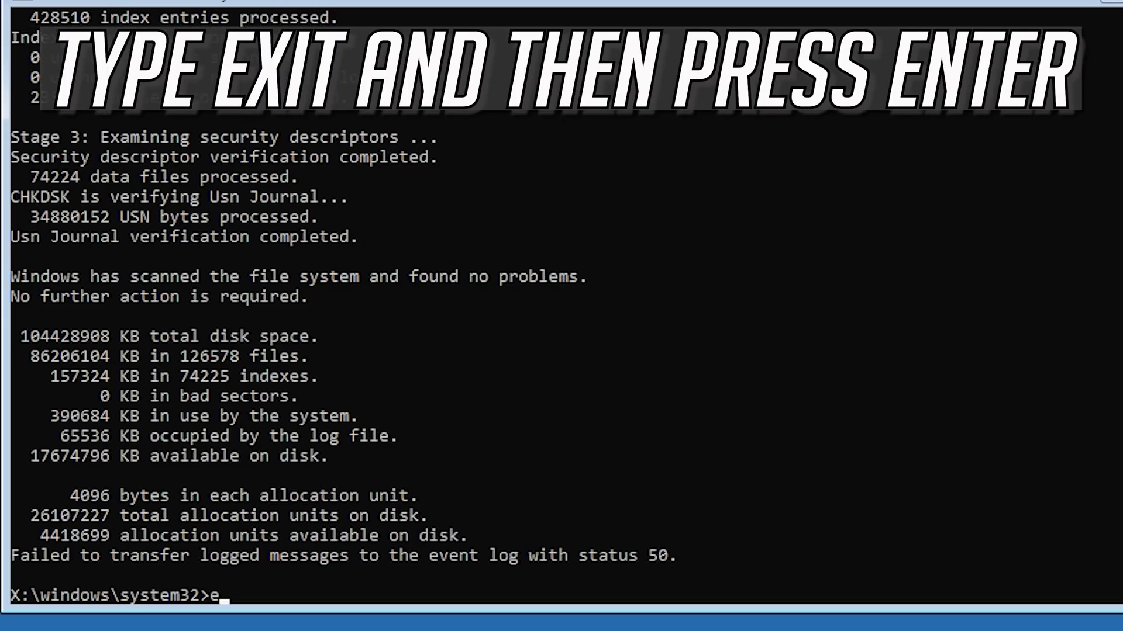
pyautogui.write('xit')
# - Exit the Command Prompt back to the Continue, Troubleshoot, Turn off screen
pyautogui.press('Return')
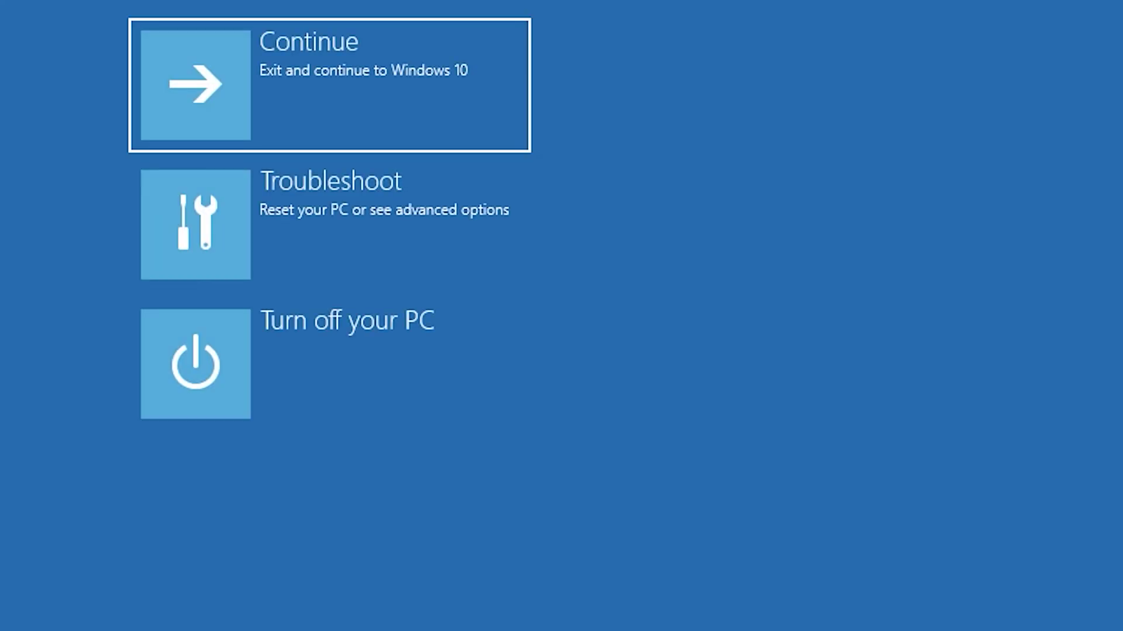